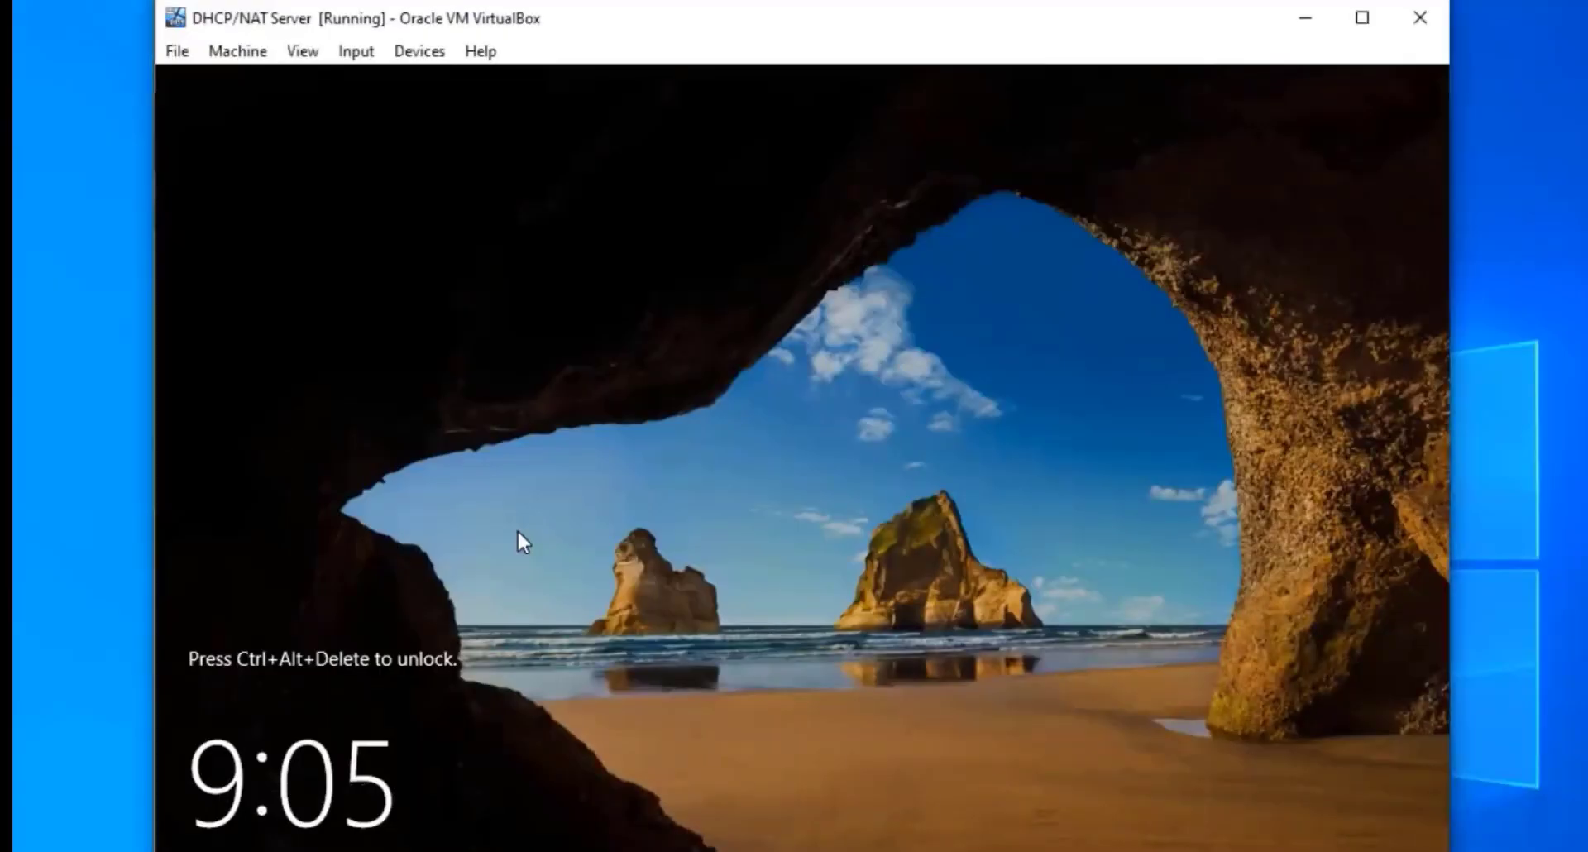
Sign in to the server as administrator with the account password
{"action": "key", "text": "ctrl+alt+Delete"}
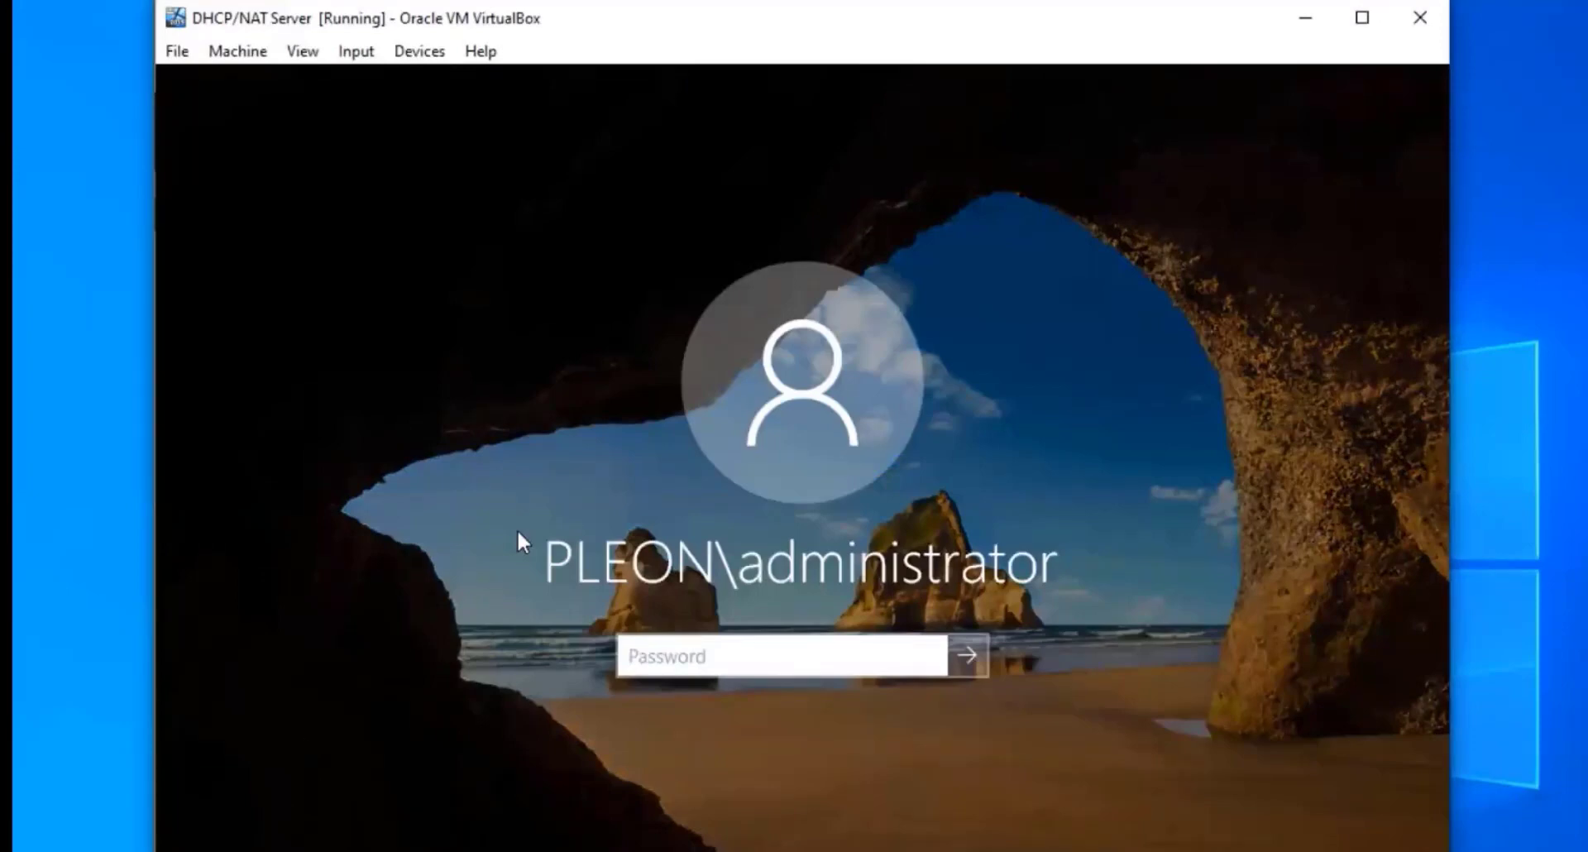
{"action": "type", "text": "Pa$$w0rd"}
{"action": "key", "text": "Return"}
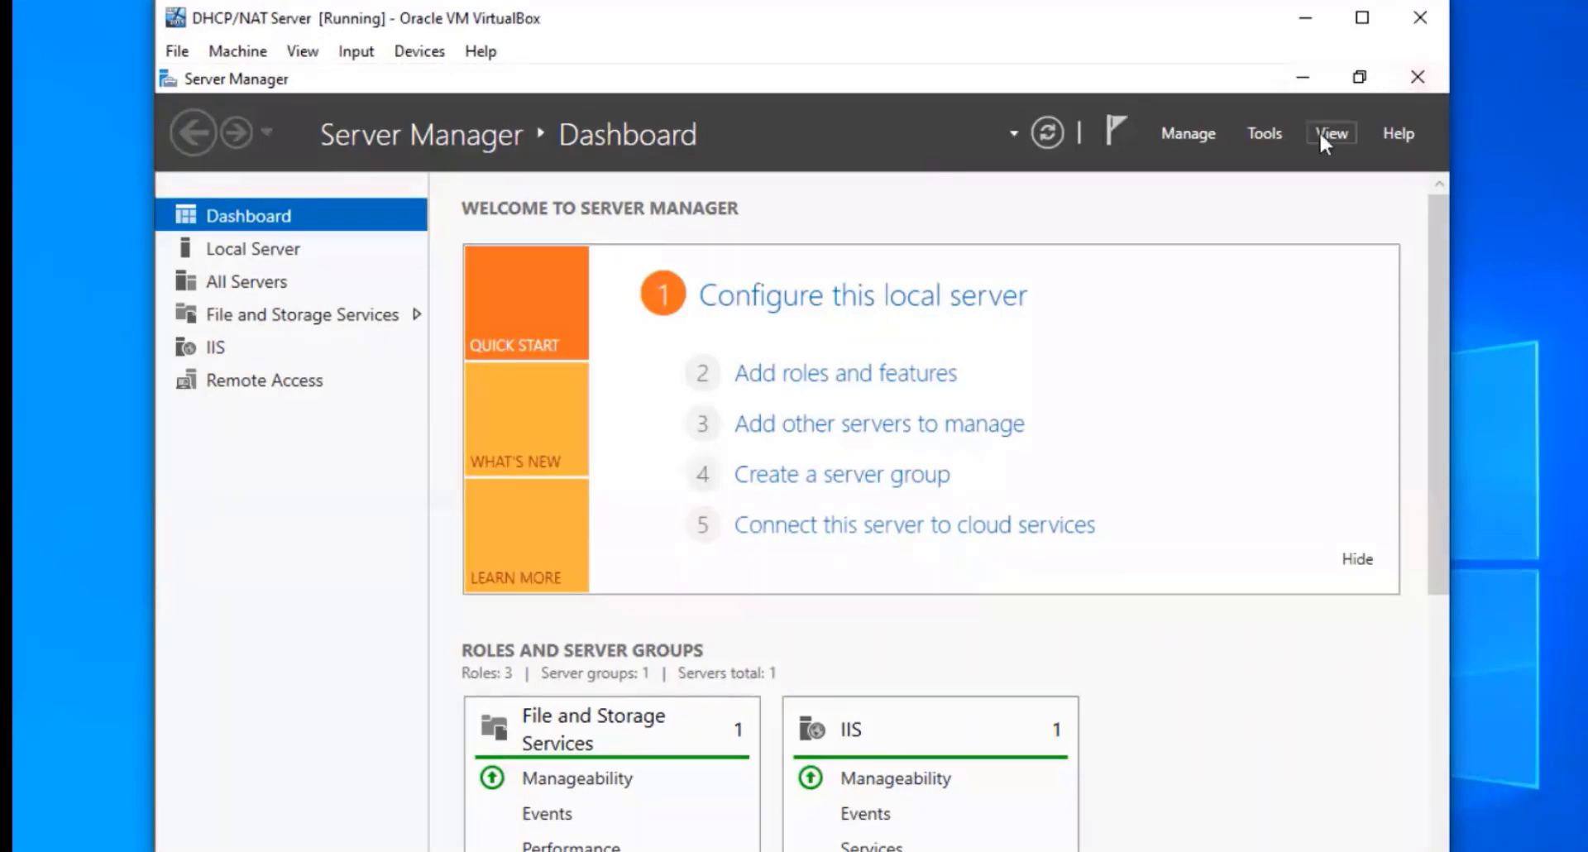
Start Add Roles and Features with role-based installation on this server
{"action": "left_click", "coordinate": [1209, 132]}
{"action": "left_click", "coordinate": [1221, 161]}
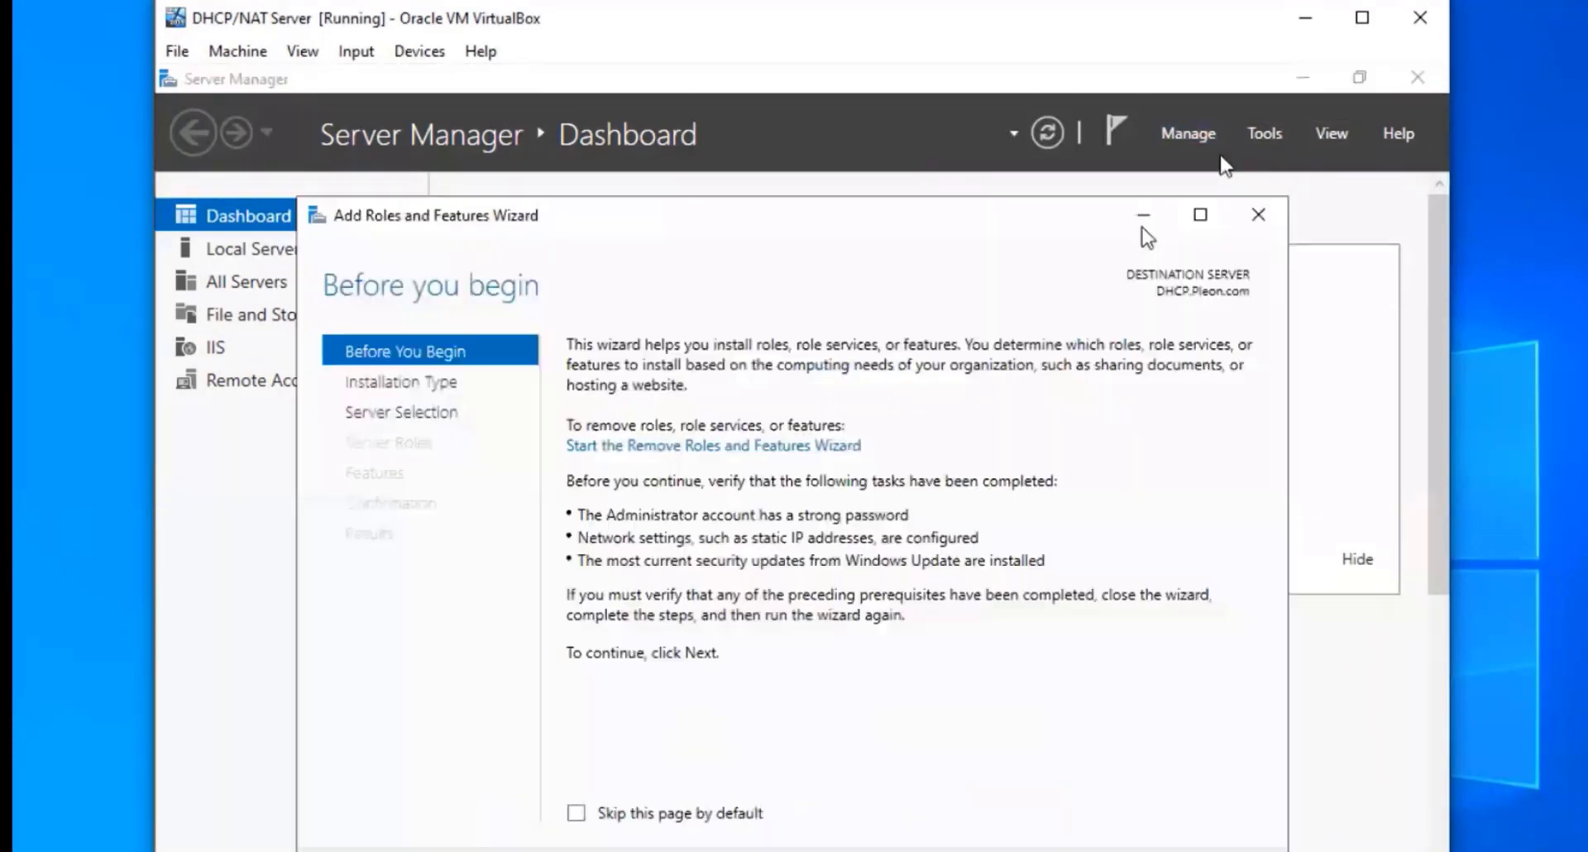
{"action": "left_click", "coordinate": [1099, 849]}
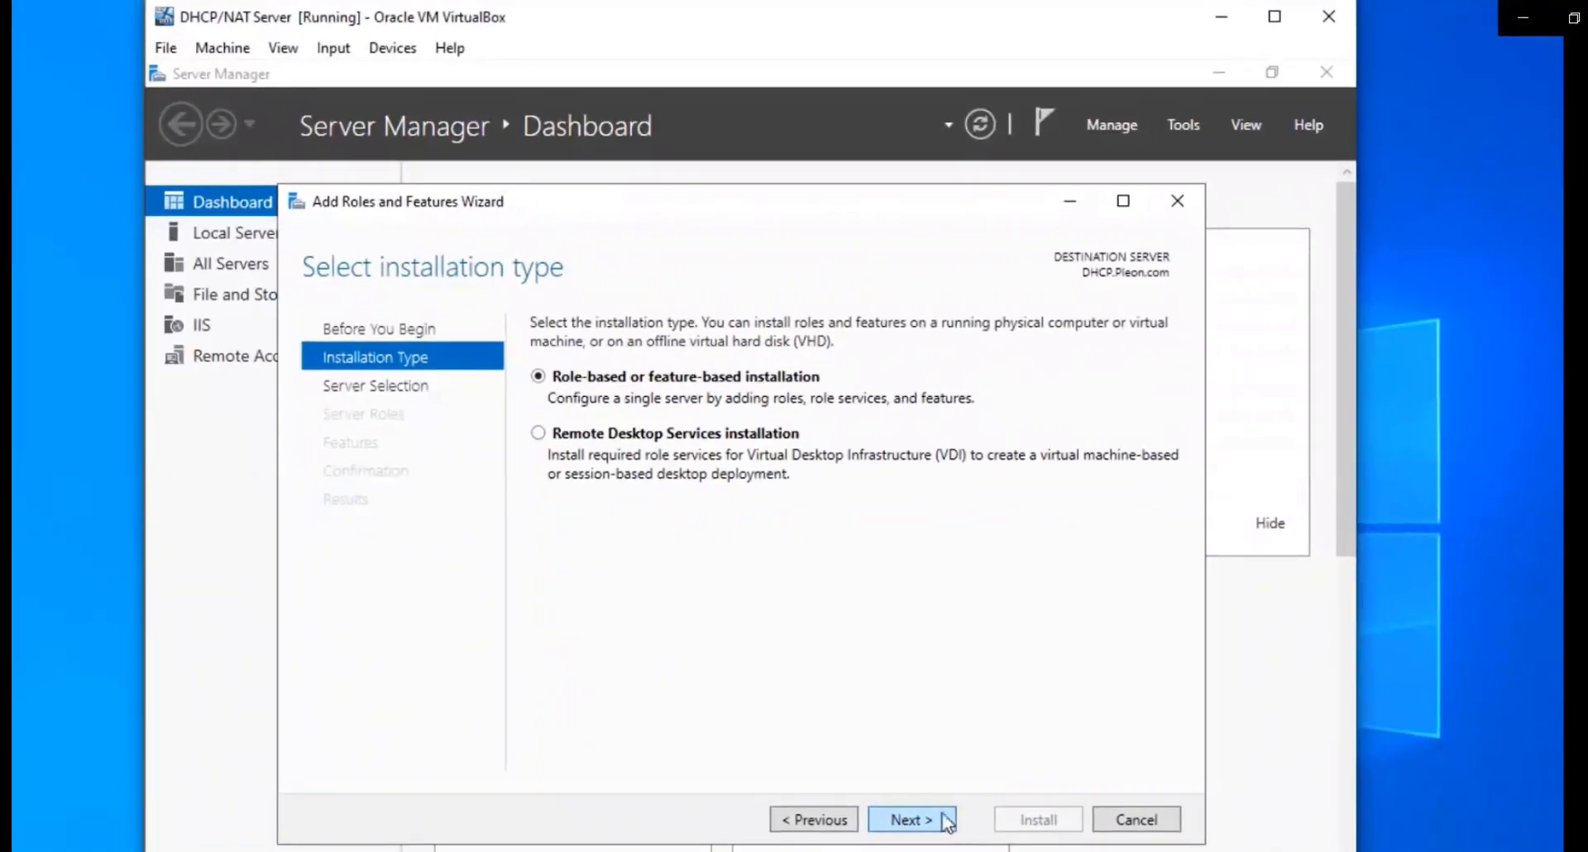
{"action": "left_click", "coordinate": [910, 819]}
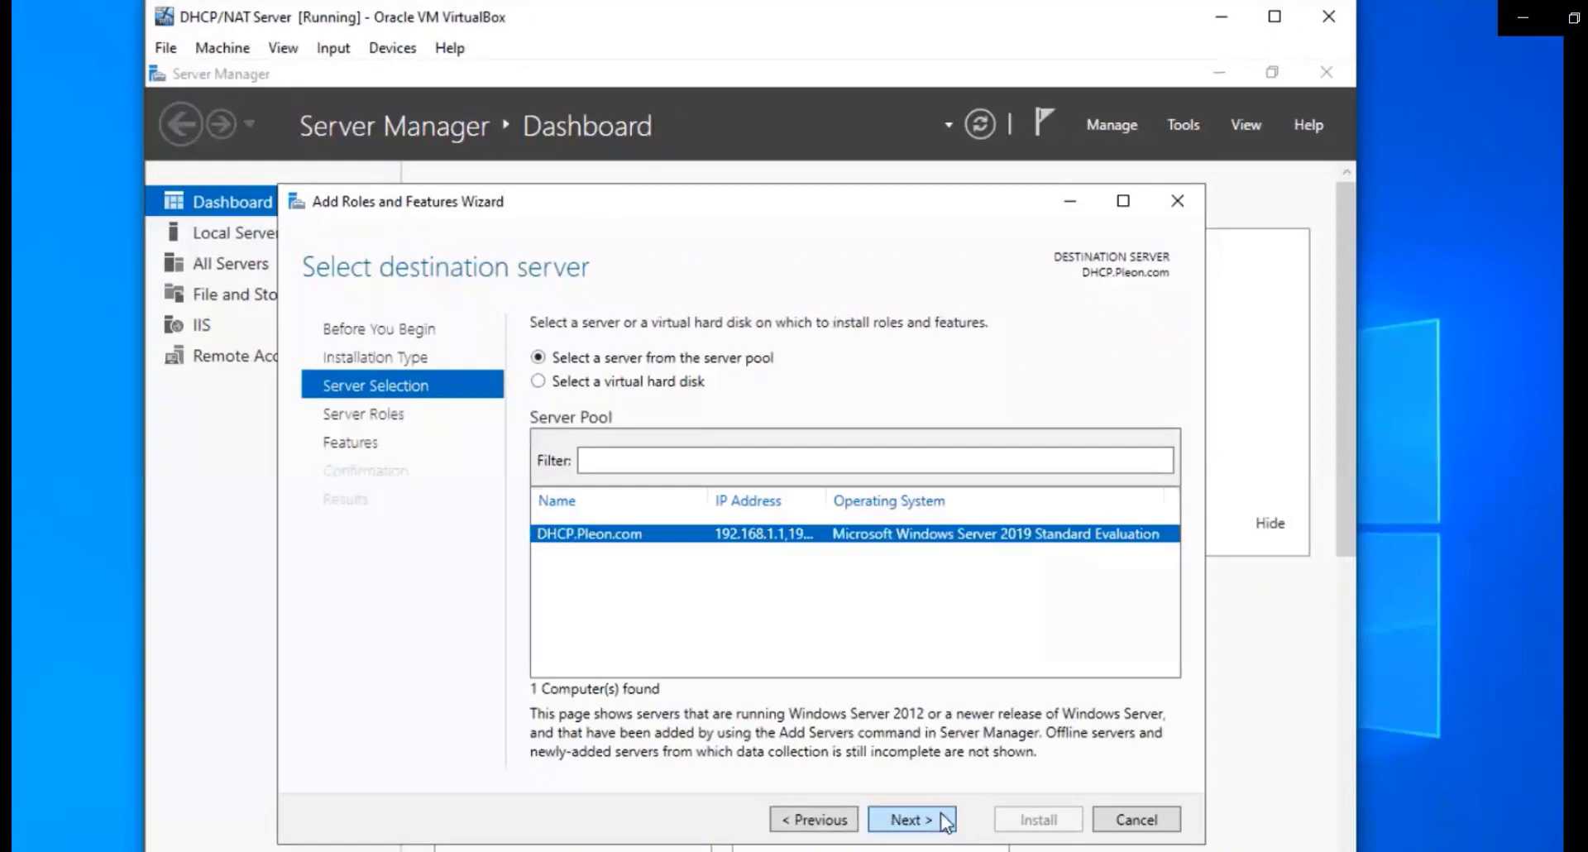
{"action": "left_click", "coordinate": [945, 821]}
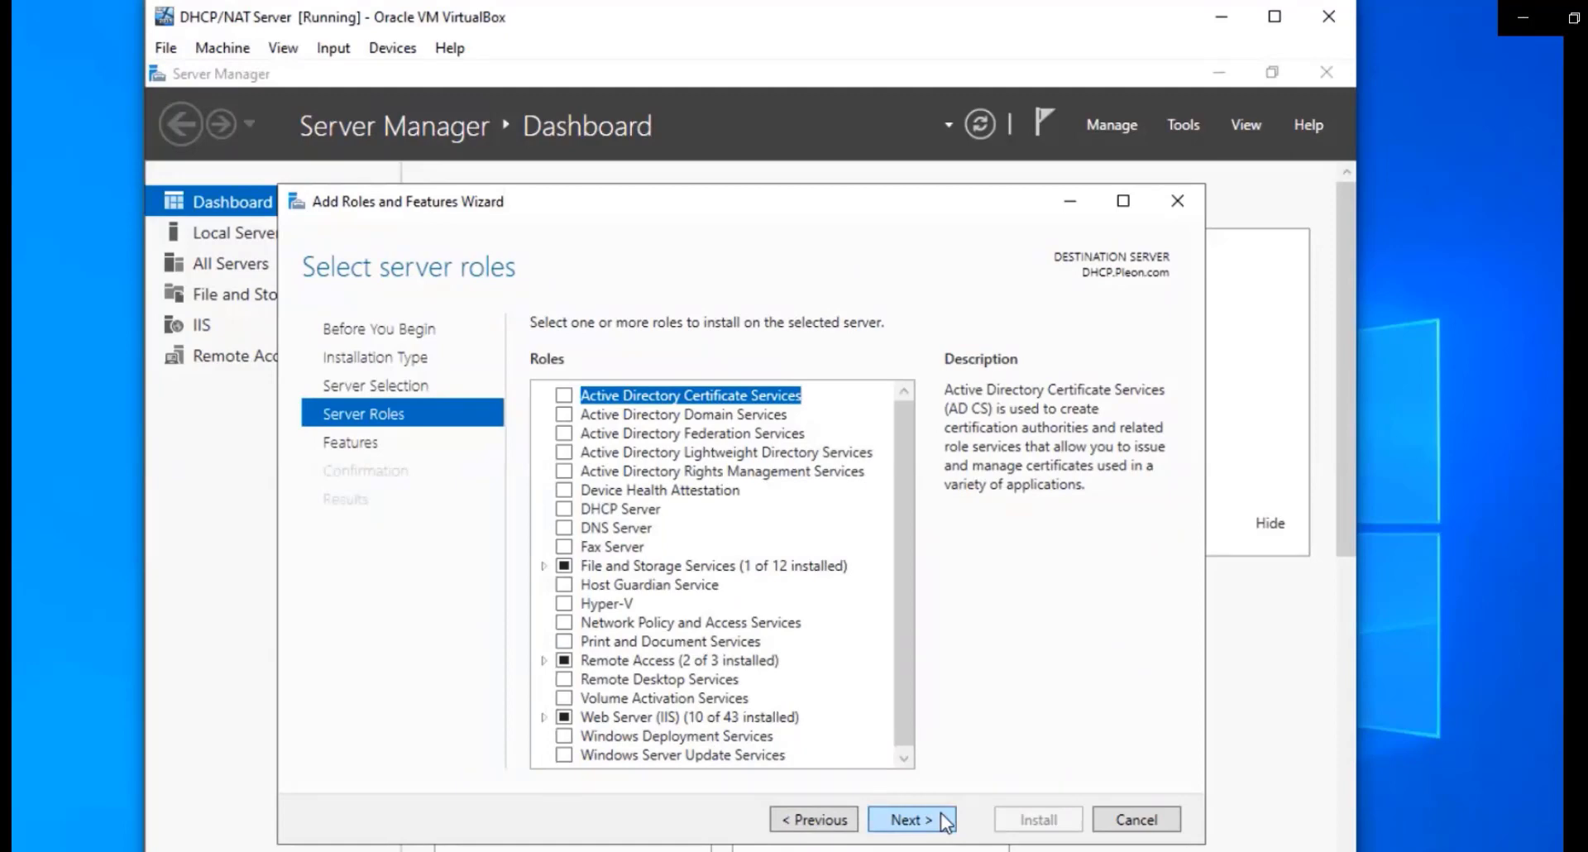
Select DHCP Server with its management tools and enable automatic restart
{"action": "left_click", "coordinate": [564, 508]}
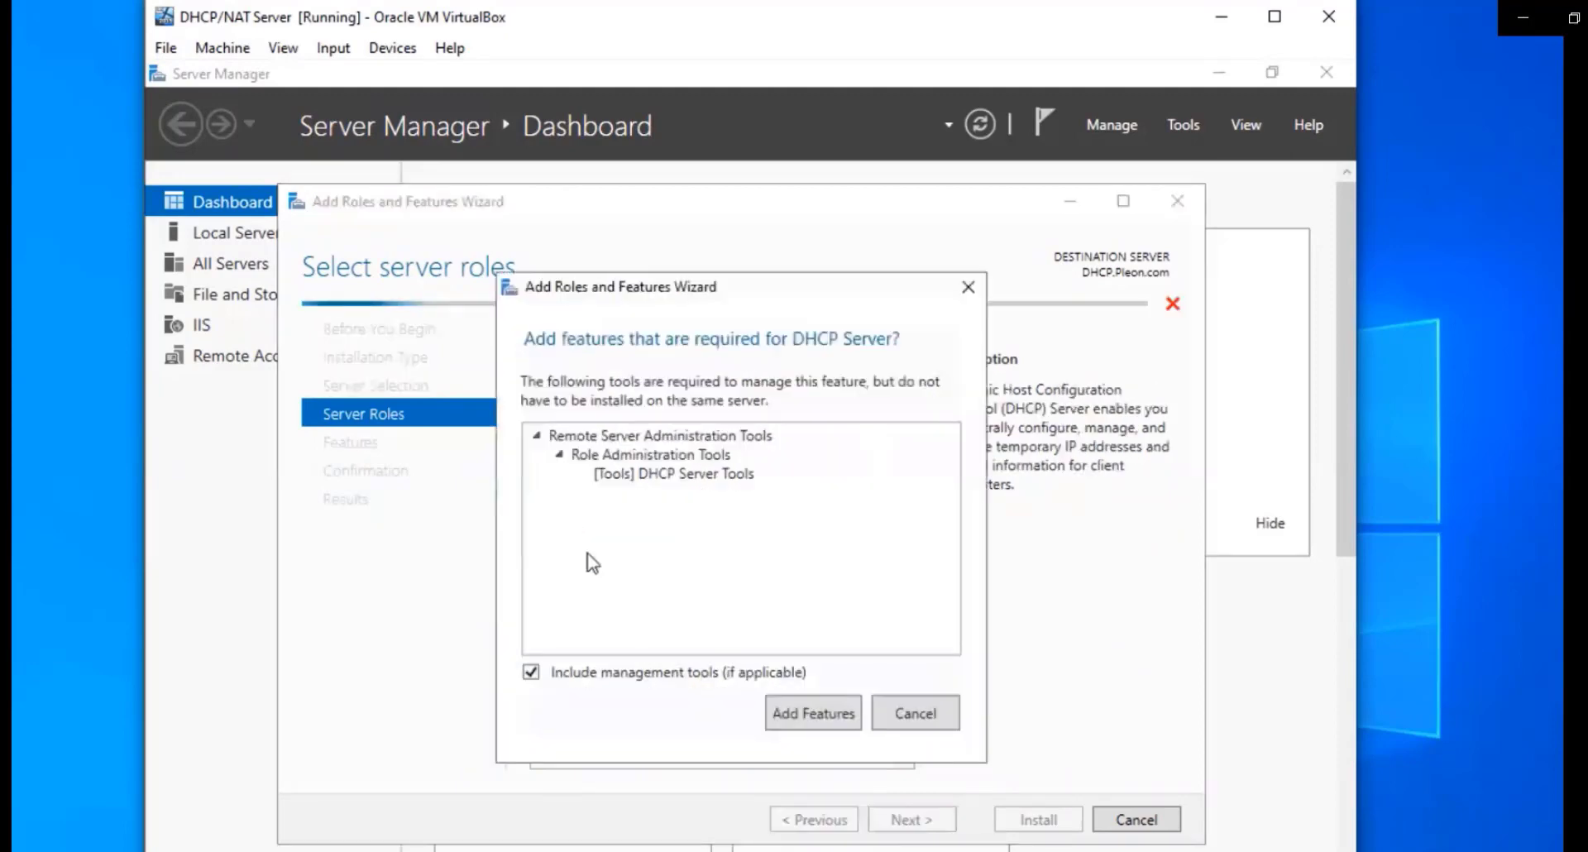
{"action": "left_click", "coordinate": [816, 718]}
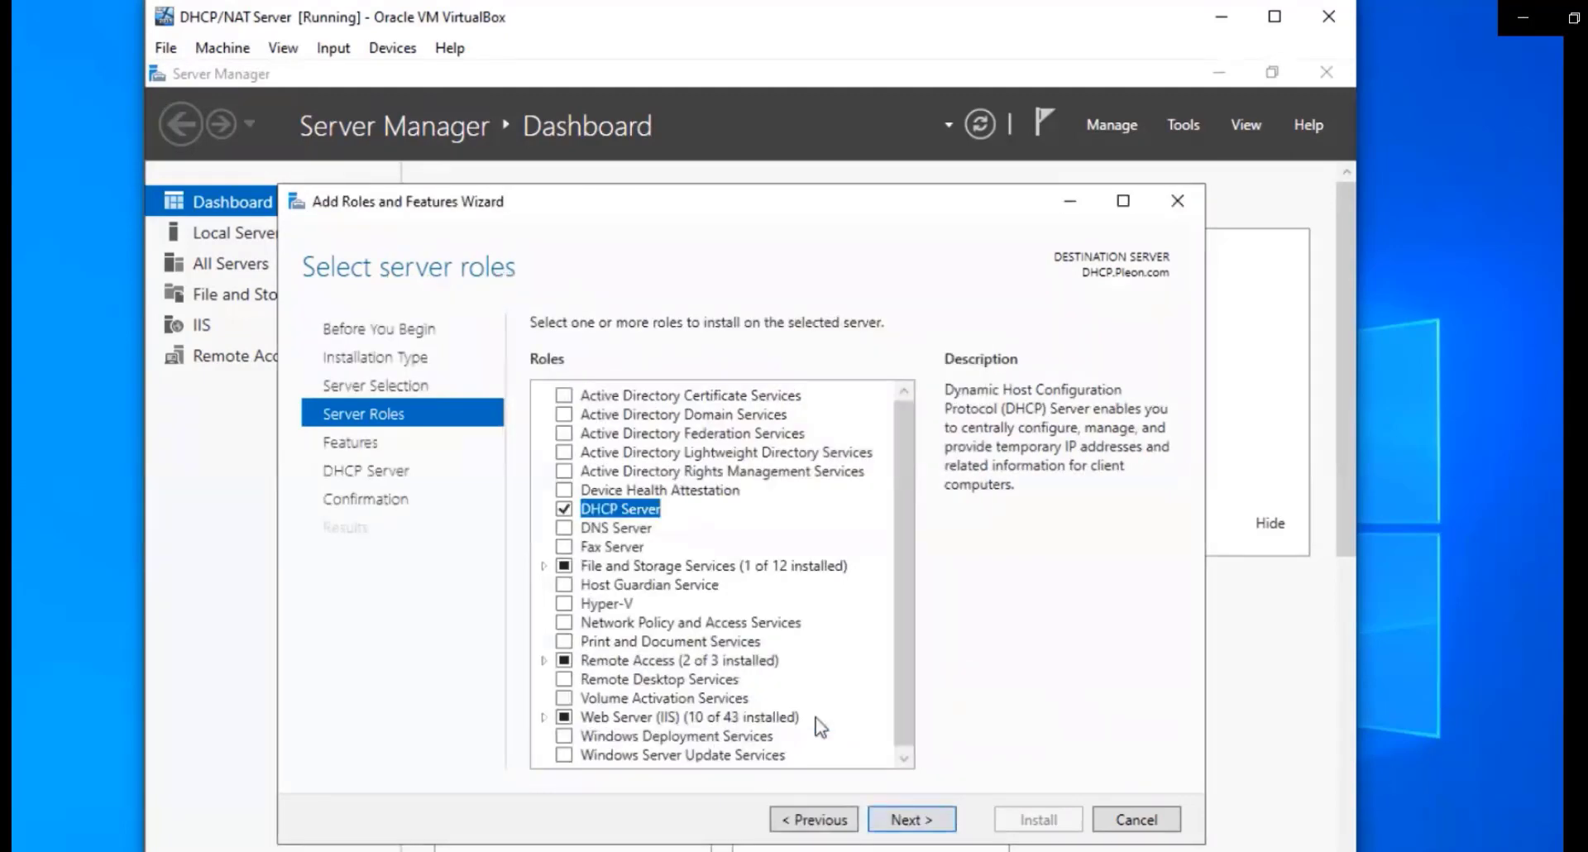
{"action": "left_click", "coordinate": [910, 823]}
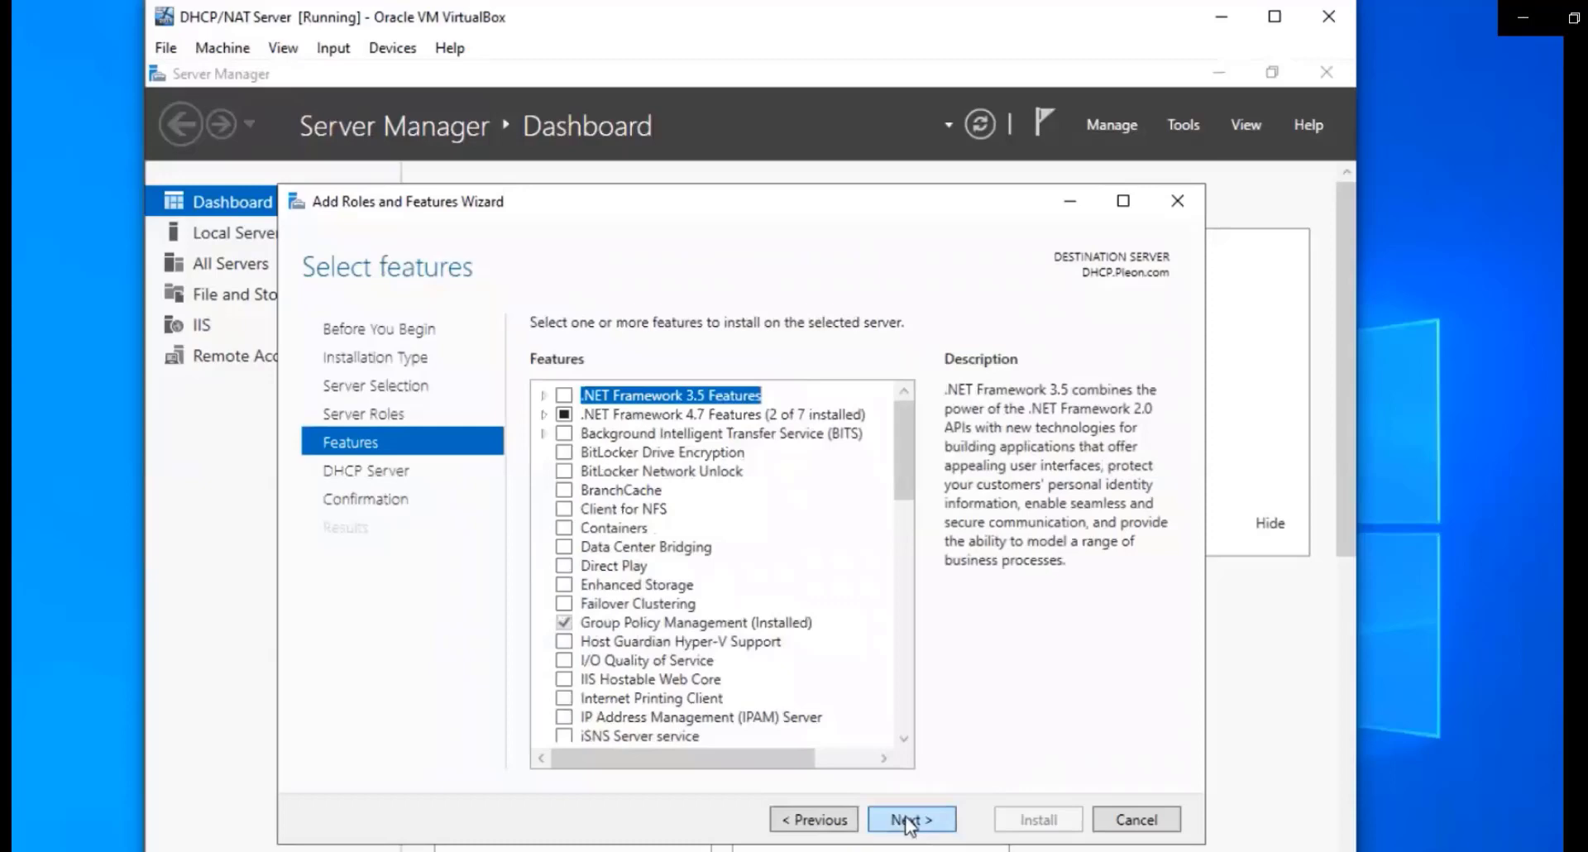
{"action": "left_click", "coordinate": [910, 822]}
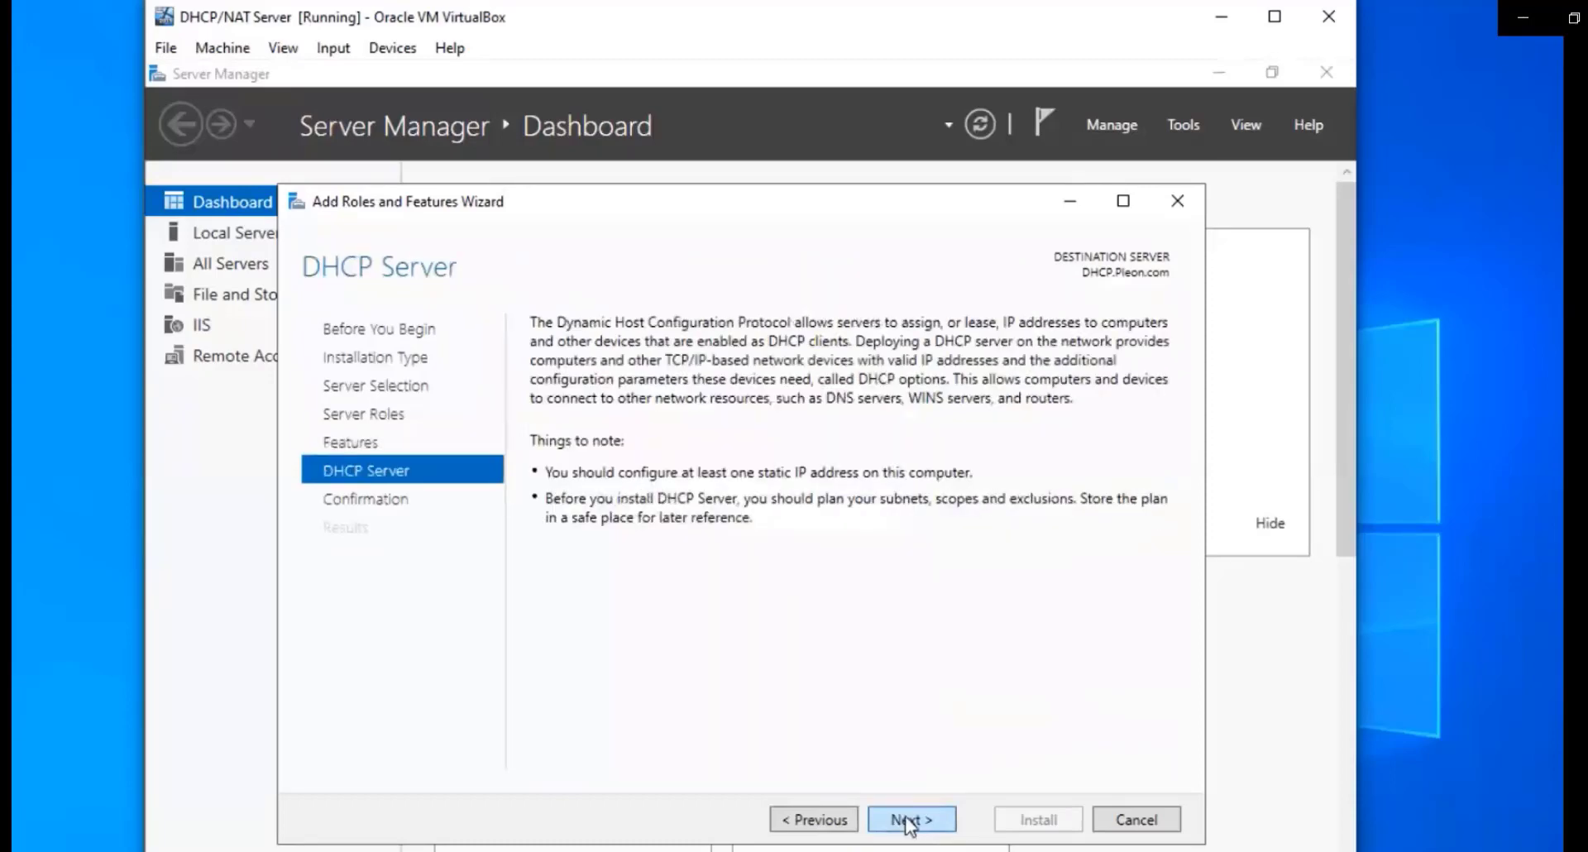
{"action": "left_click", "coordinate": [910, 822]}
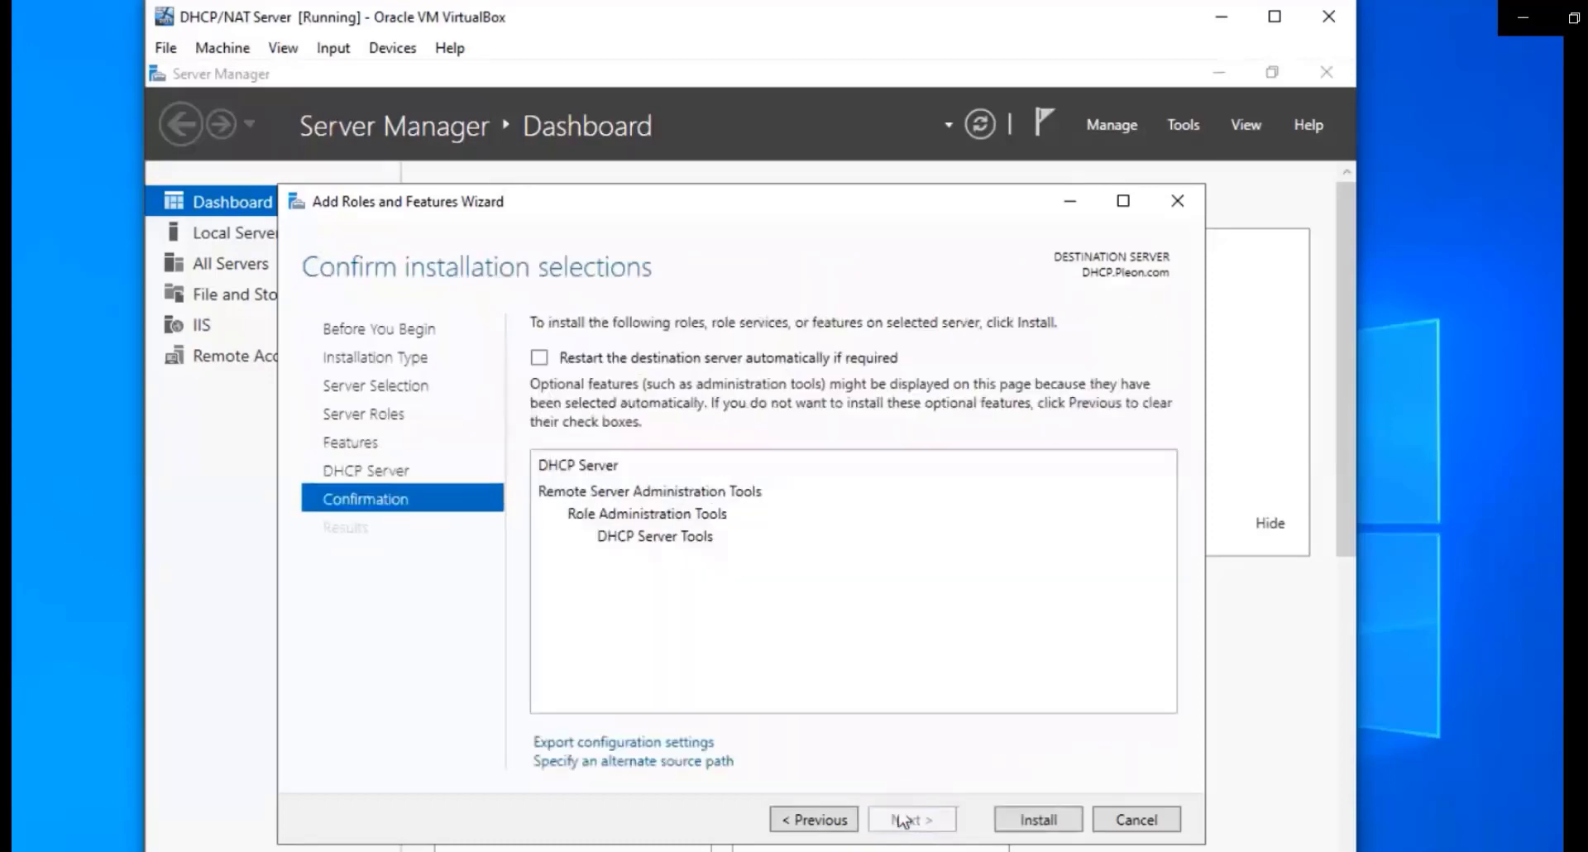
{"action": "left_click", "coordinate": [594, 357]}
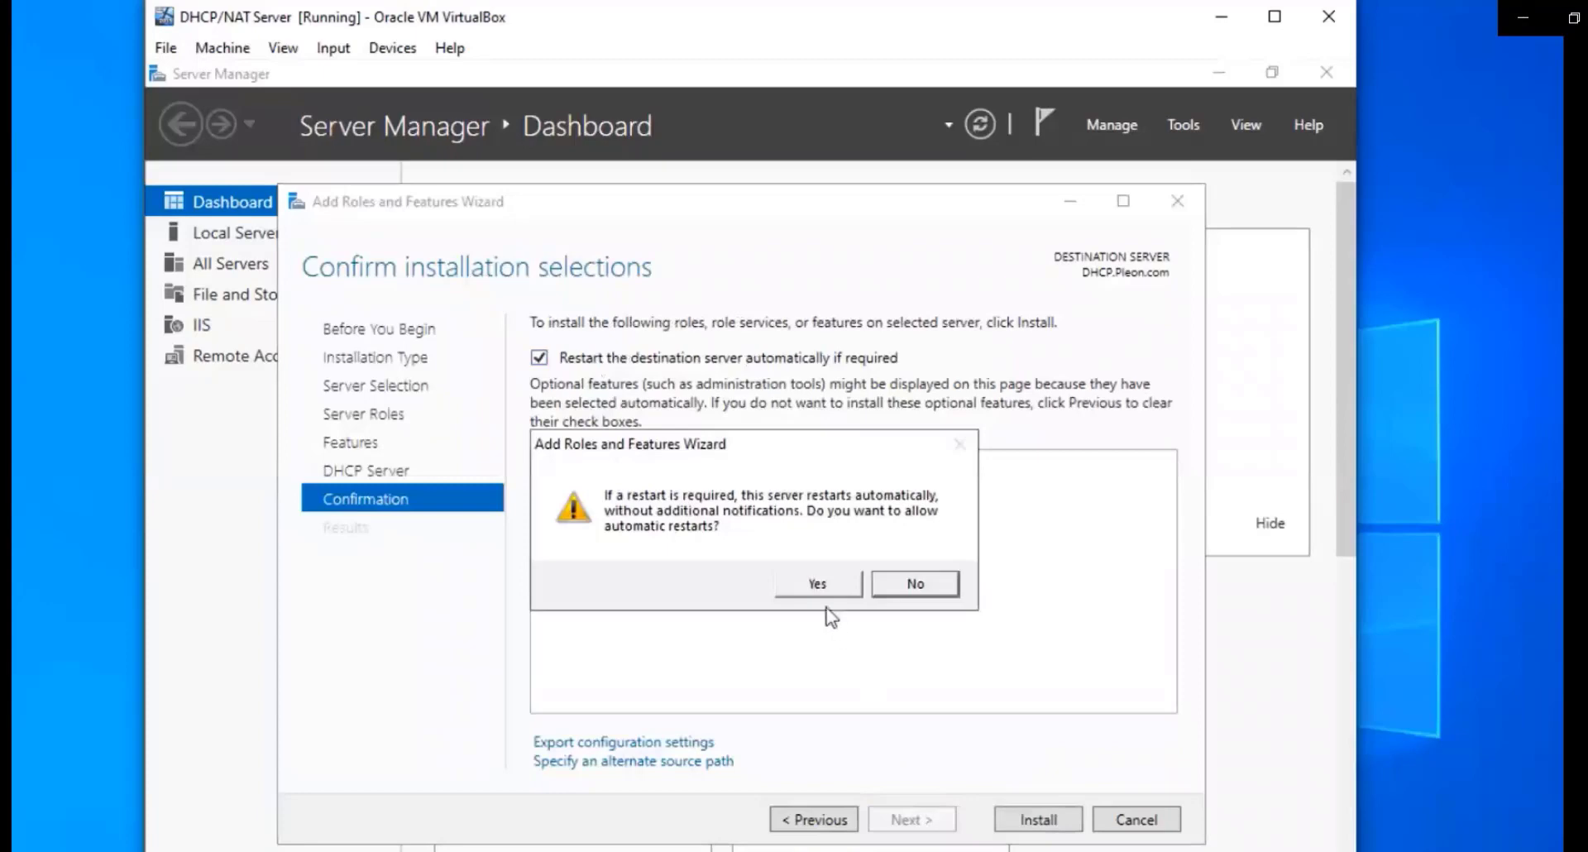
Install DHCP Server, then commit post-install setup creating security groups and authorizing the server
{"action": "left_click", "coordinate": [813, 591]}
{"action": "left_click", "coordinate": [1022, 820]}
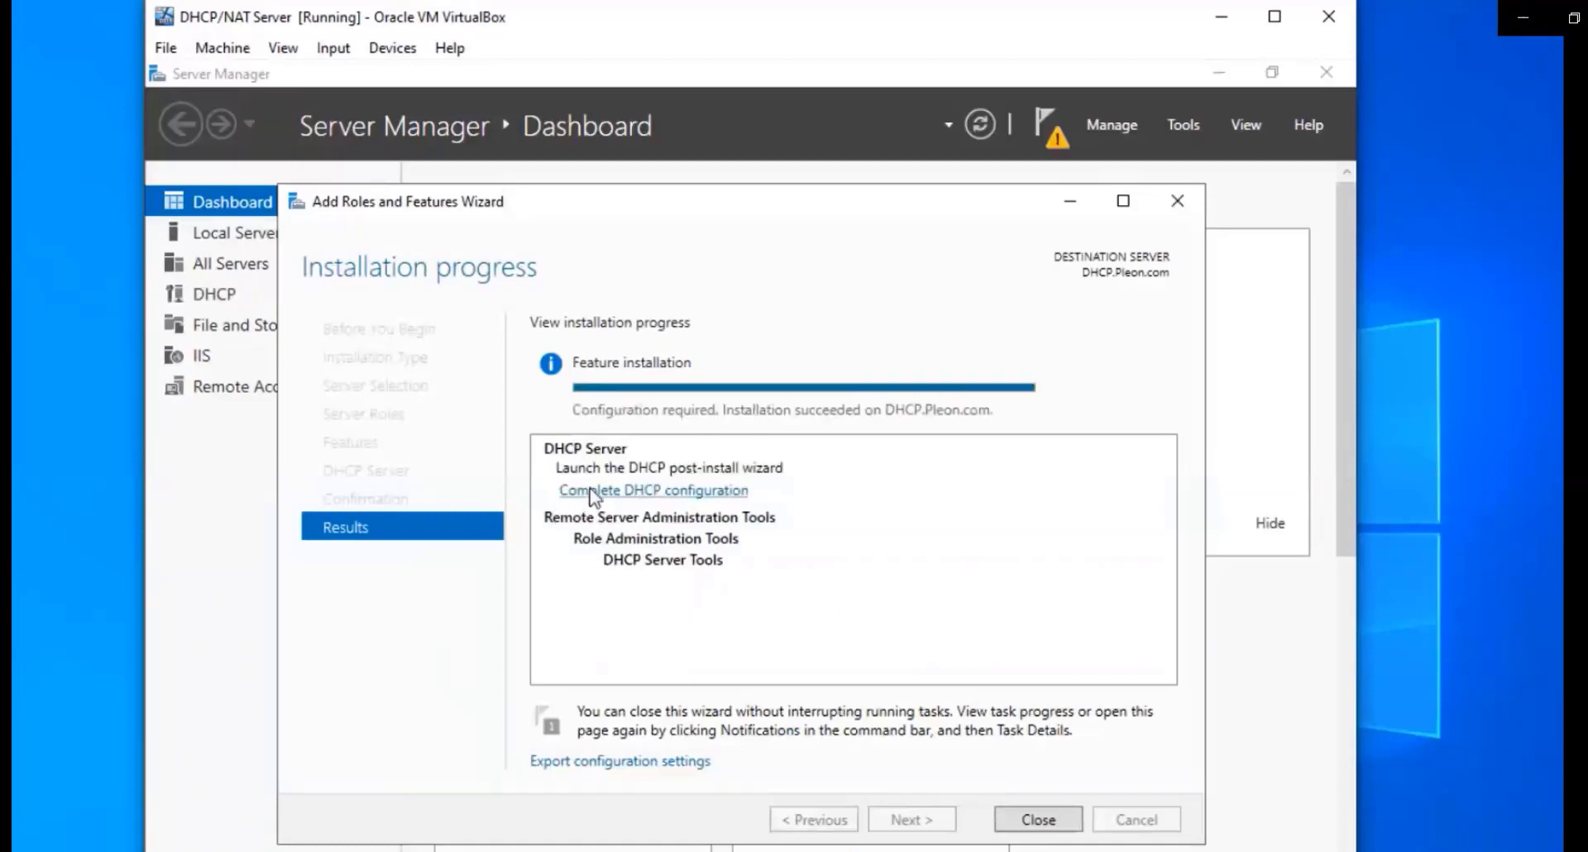
{"action": "left_click", "coordinate": [583, 491]}
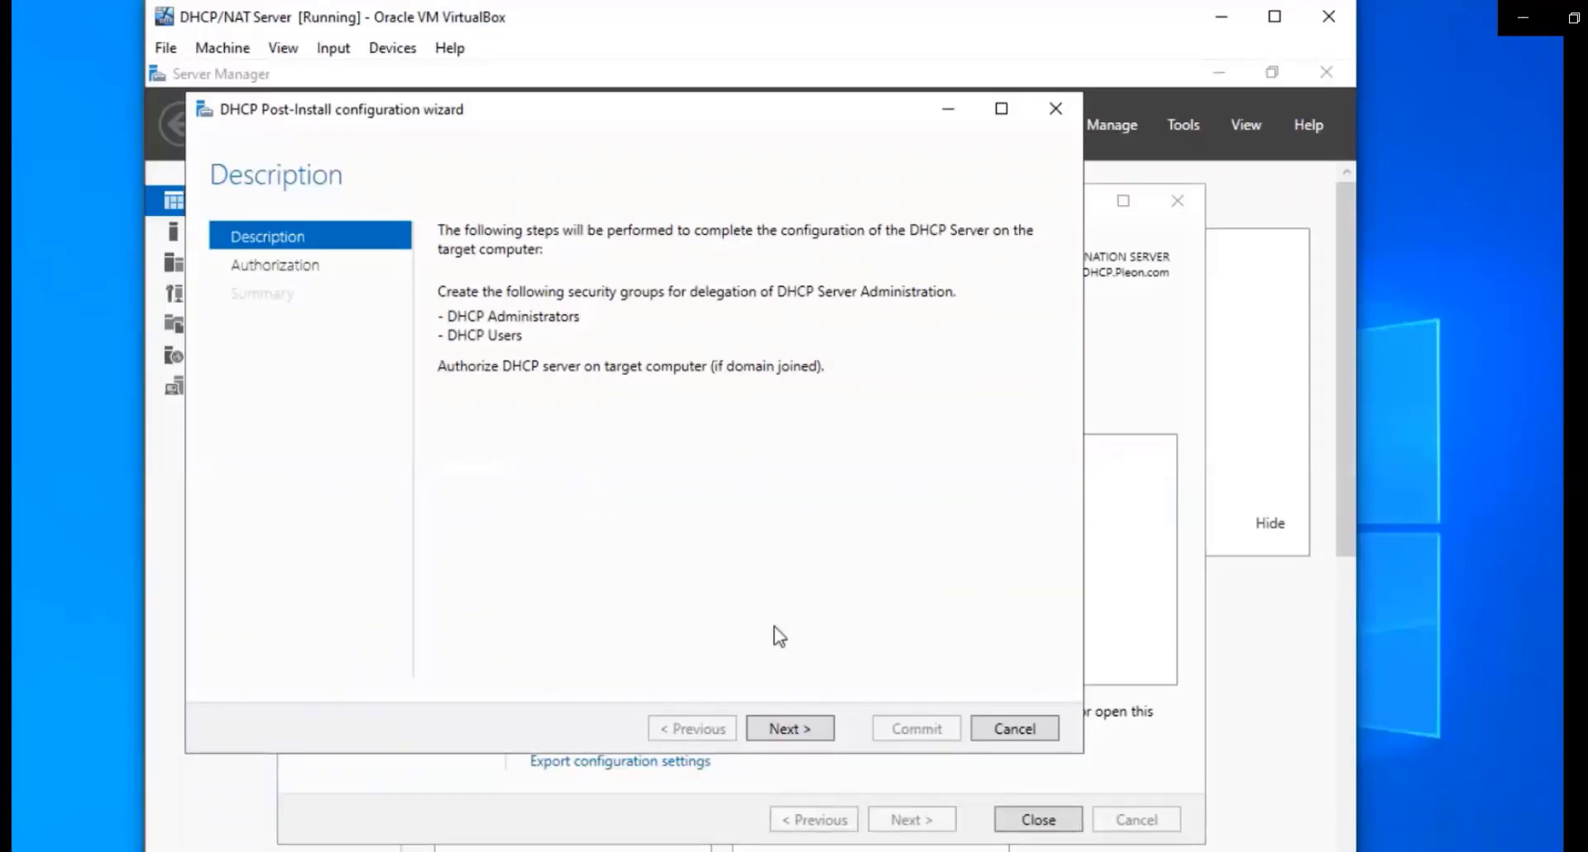
{"action": "left_click", "coordinate": [825, 728]}
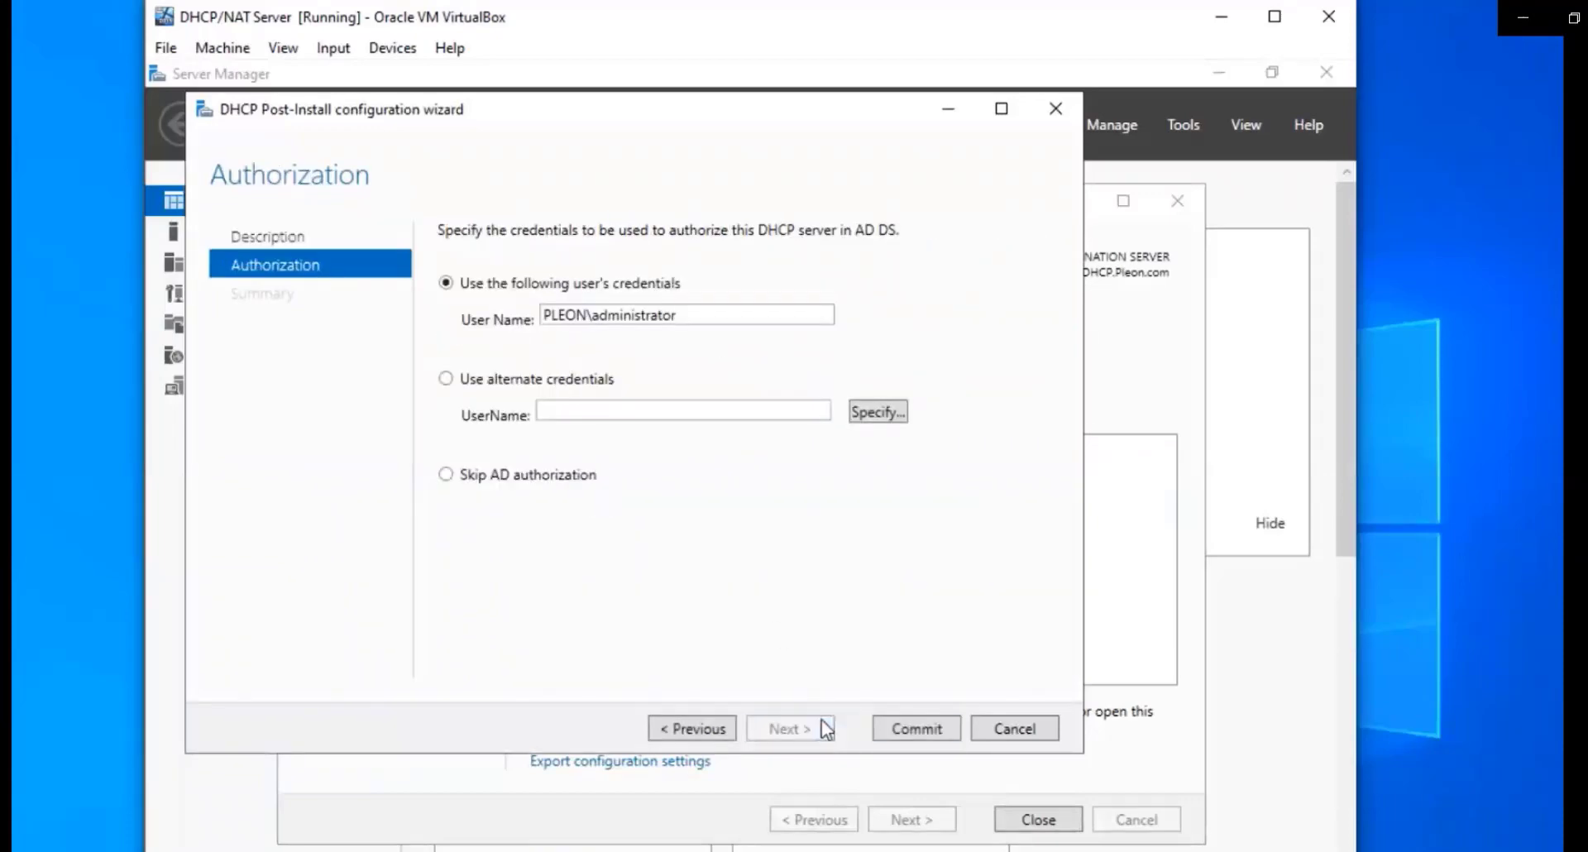
{"action": "left_click", "coordinate": [901, 723]}
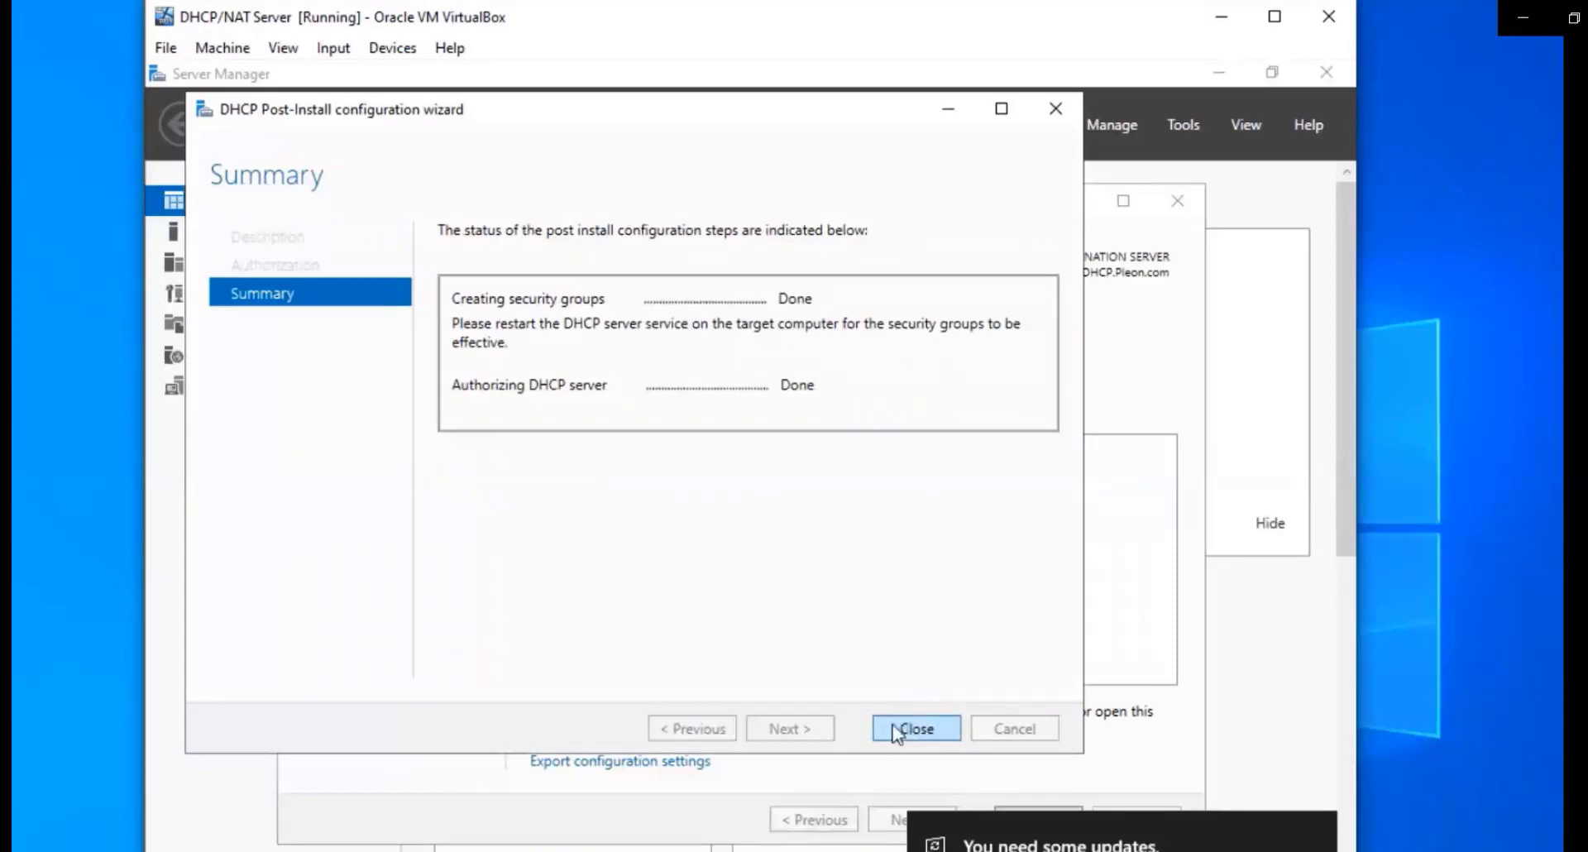
{"action": "left_click", "coordinate": [897, 732]}
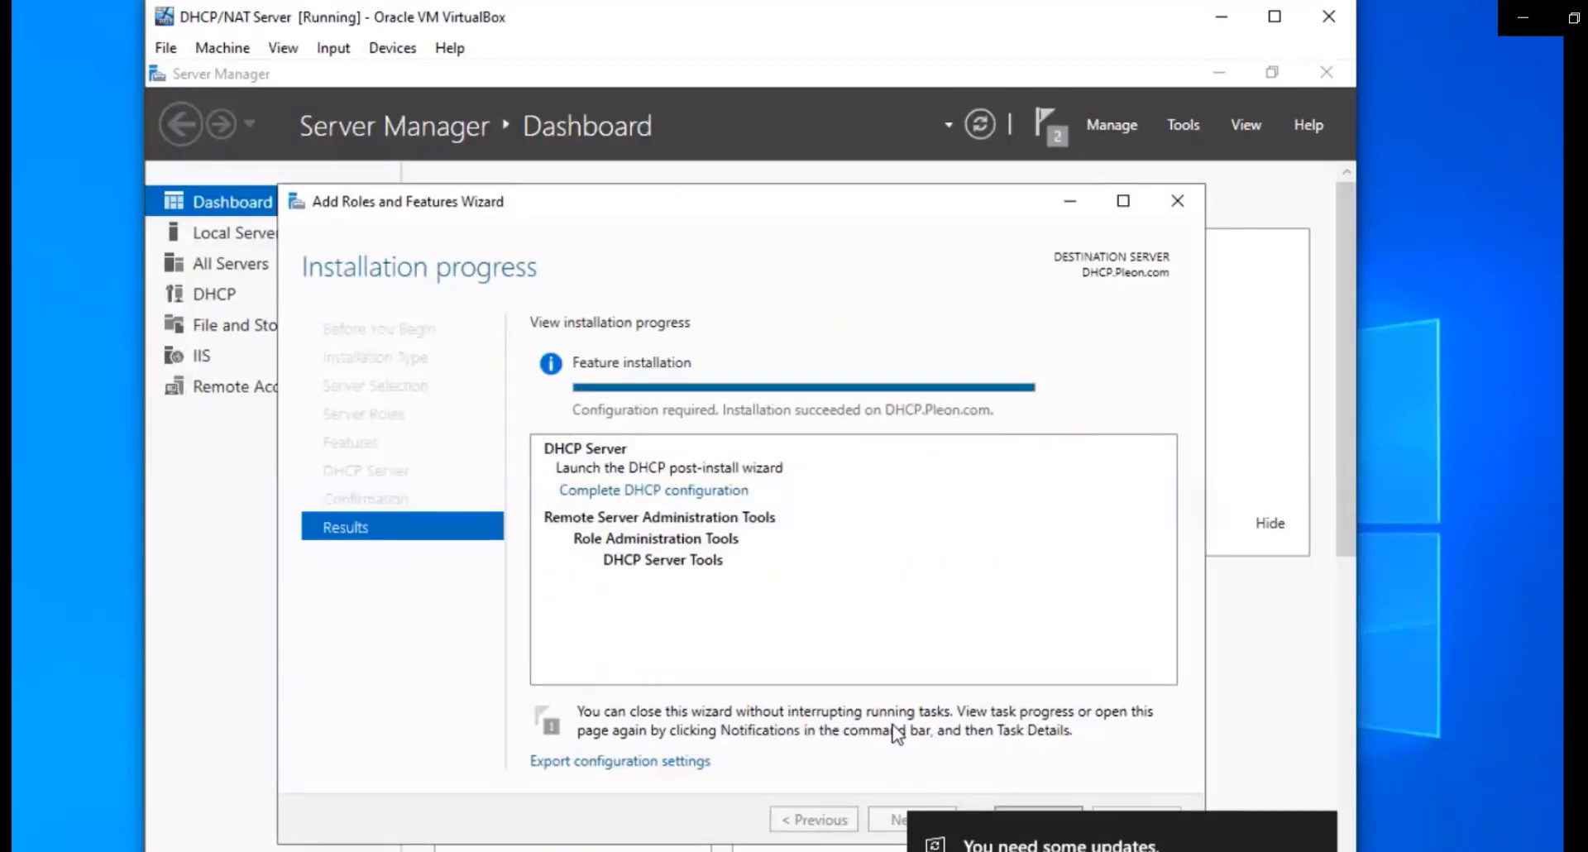
Open the DHCP console maximized and select dhcp.pleon.com > IPv4 > Server Options
{"action": "left_click", "coordinate": [1177, 201]}
{"action": "left_click", "coordinate": [1172, 125]}
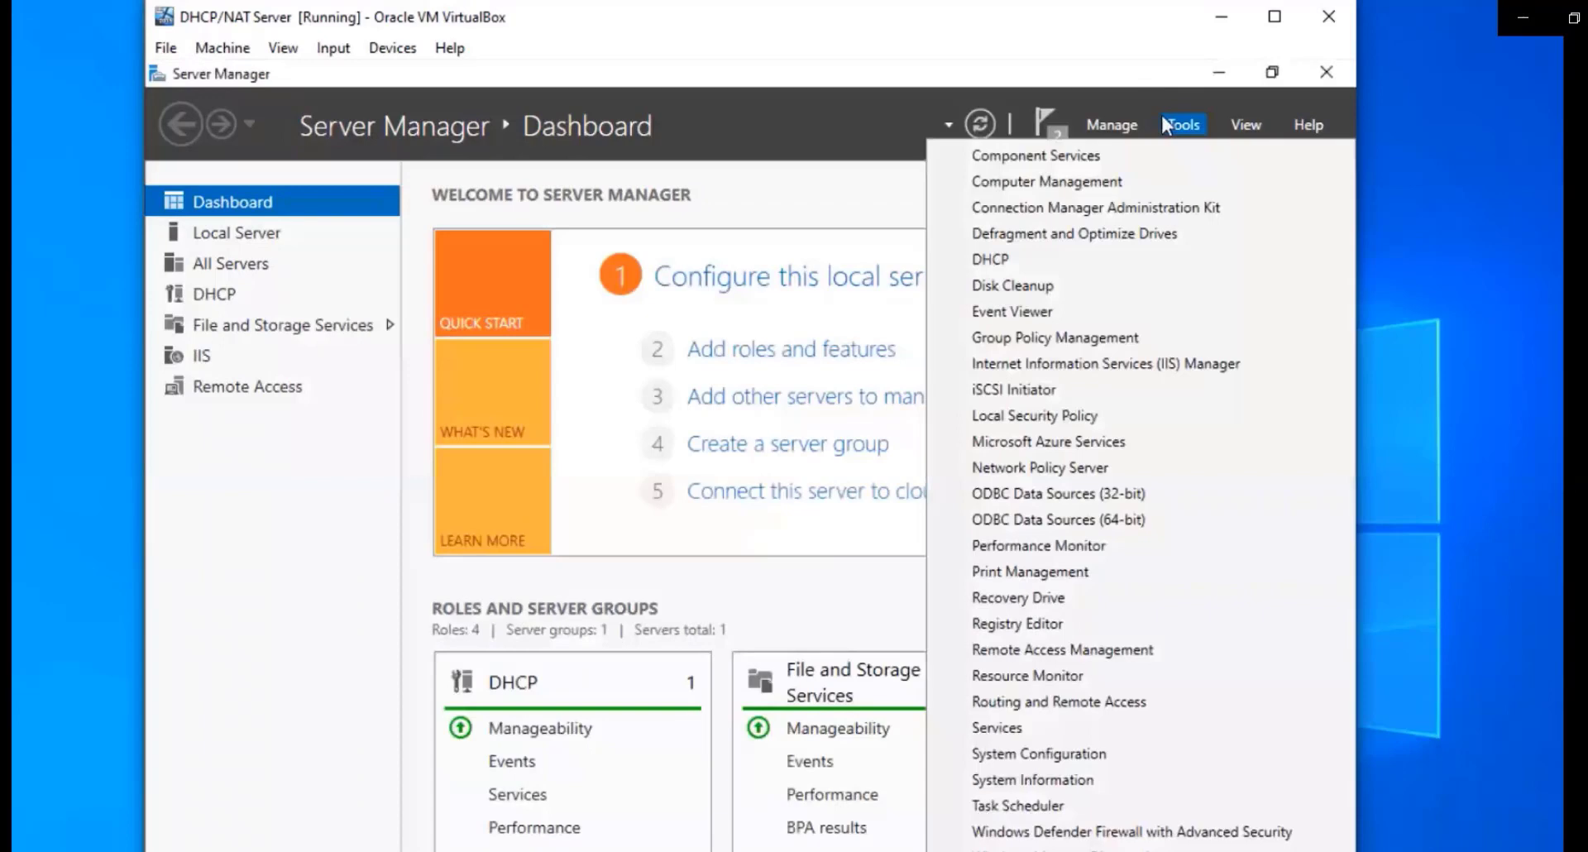
{"action": "left_click", "coordinate": [1020, 262]}
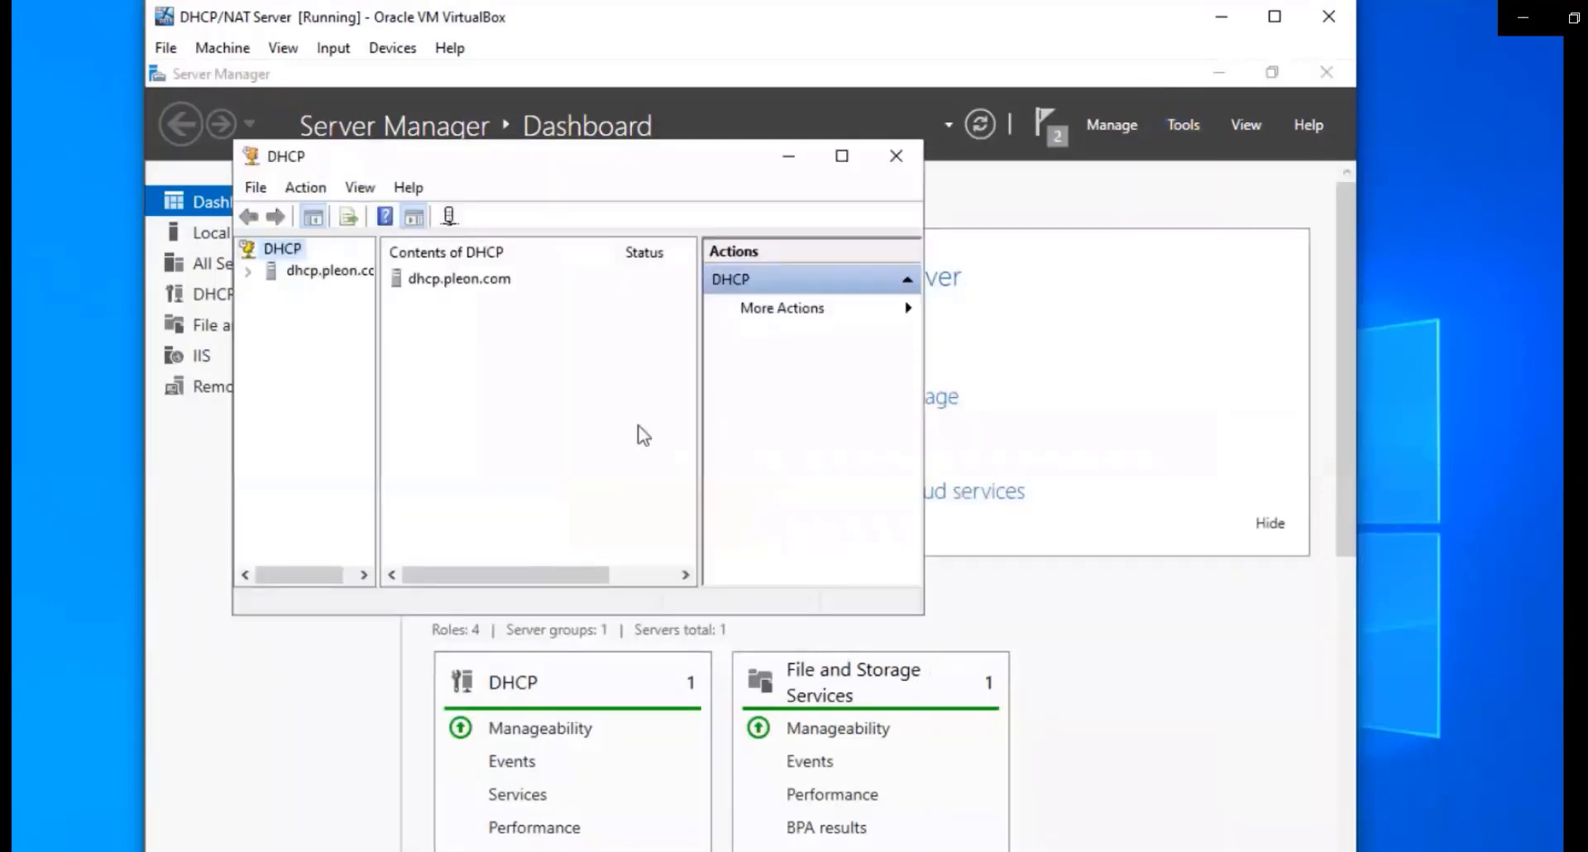
{"action": "left_click", "coordinate": [855, 157]}
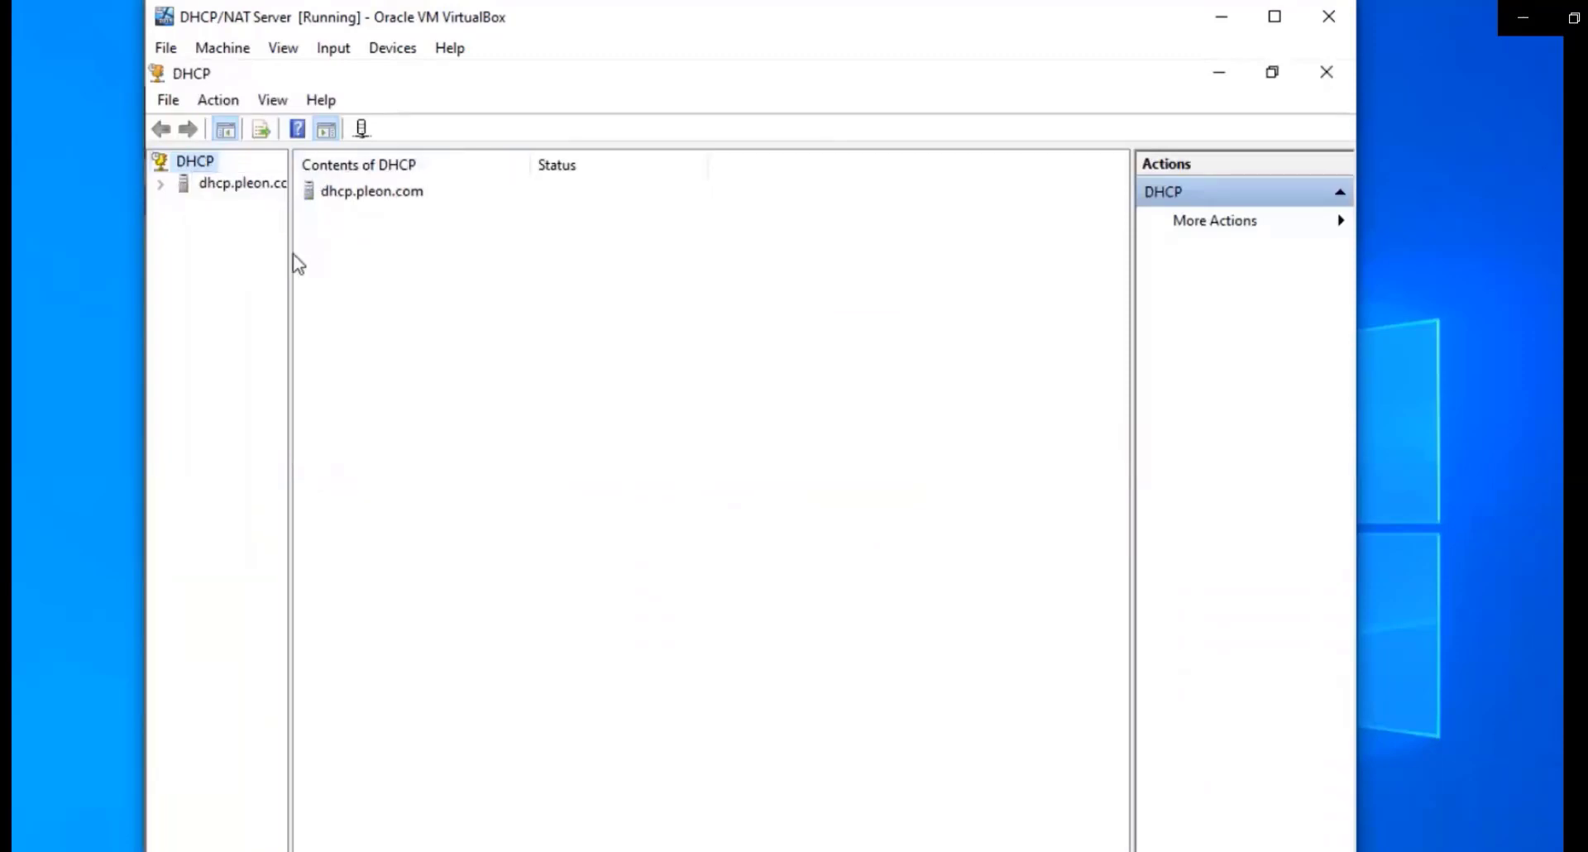
{"action": "left_click_drag", "start_coordinate": [291, 254], "coordinate": [405, 284]}
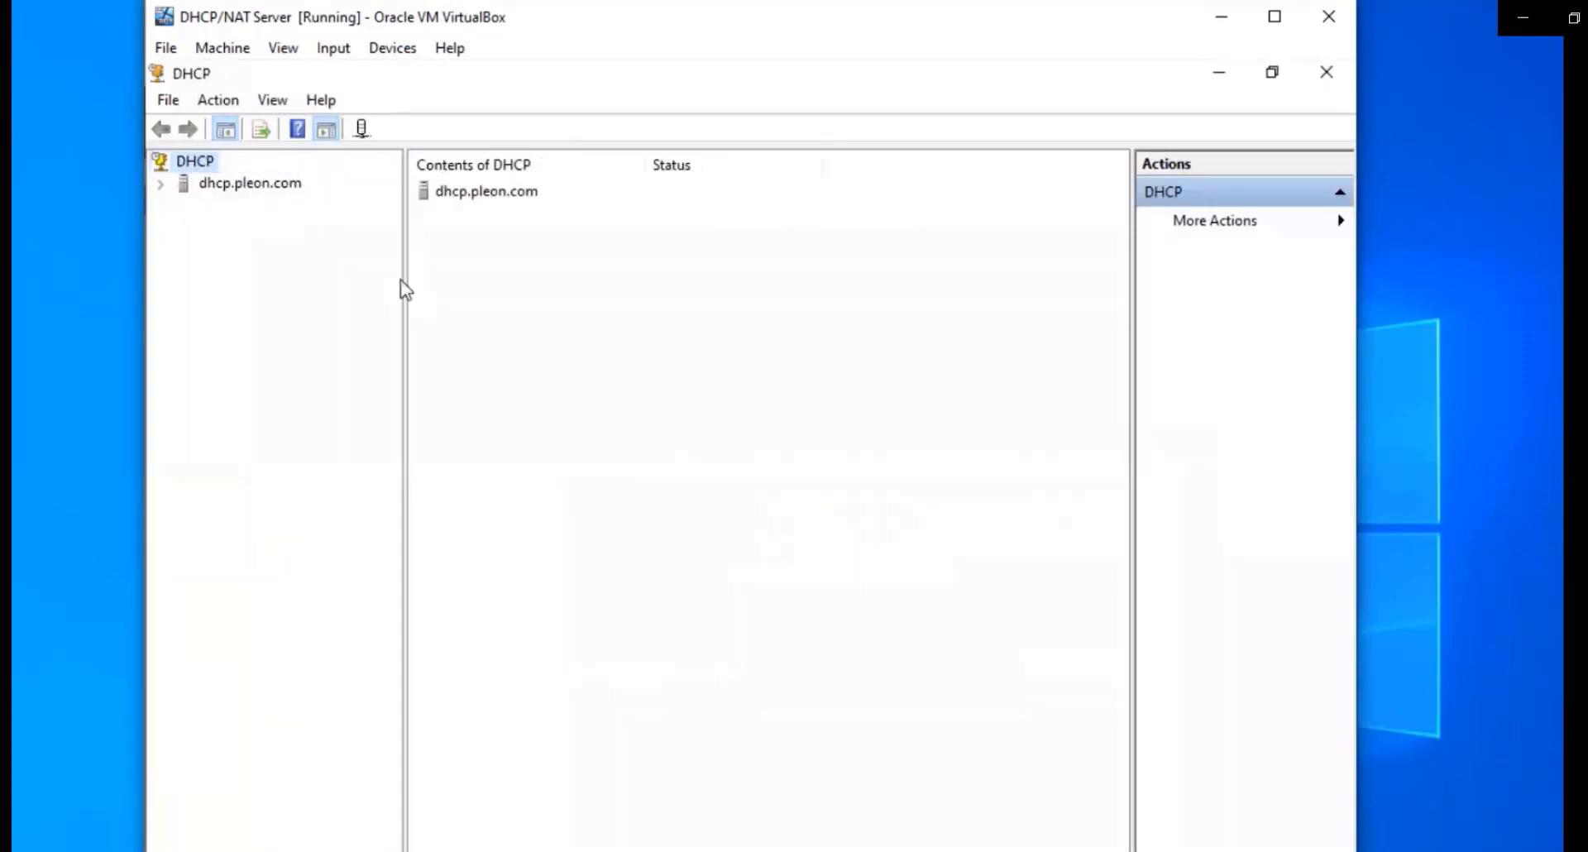
{"action": "left_click", "coordinate": [161, 184]}
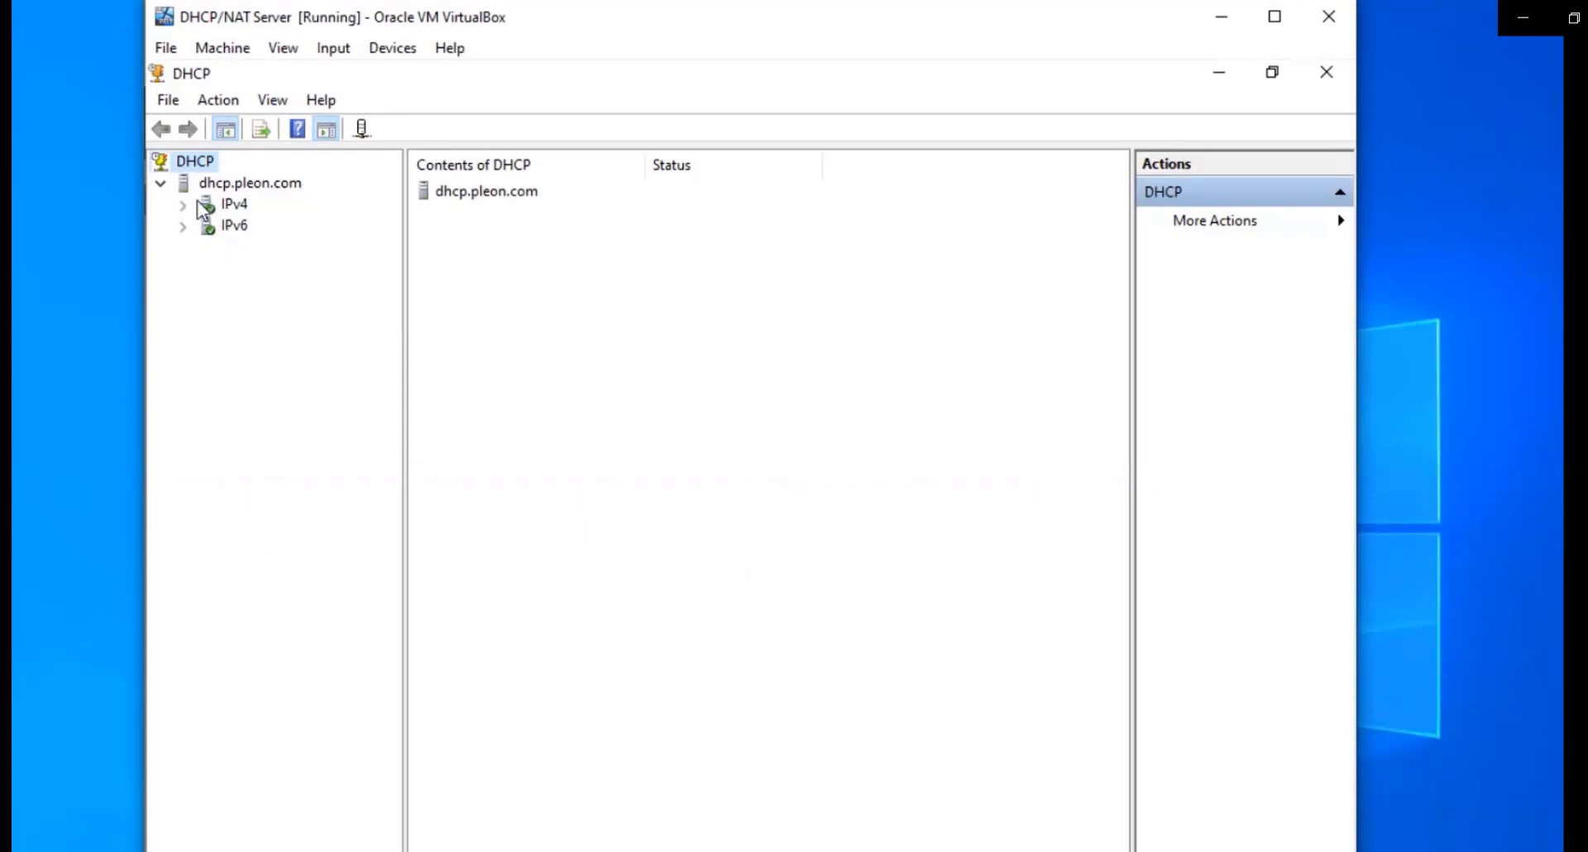
{"action": "left_click", "coordinate": [184, 205]}
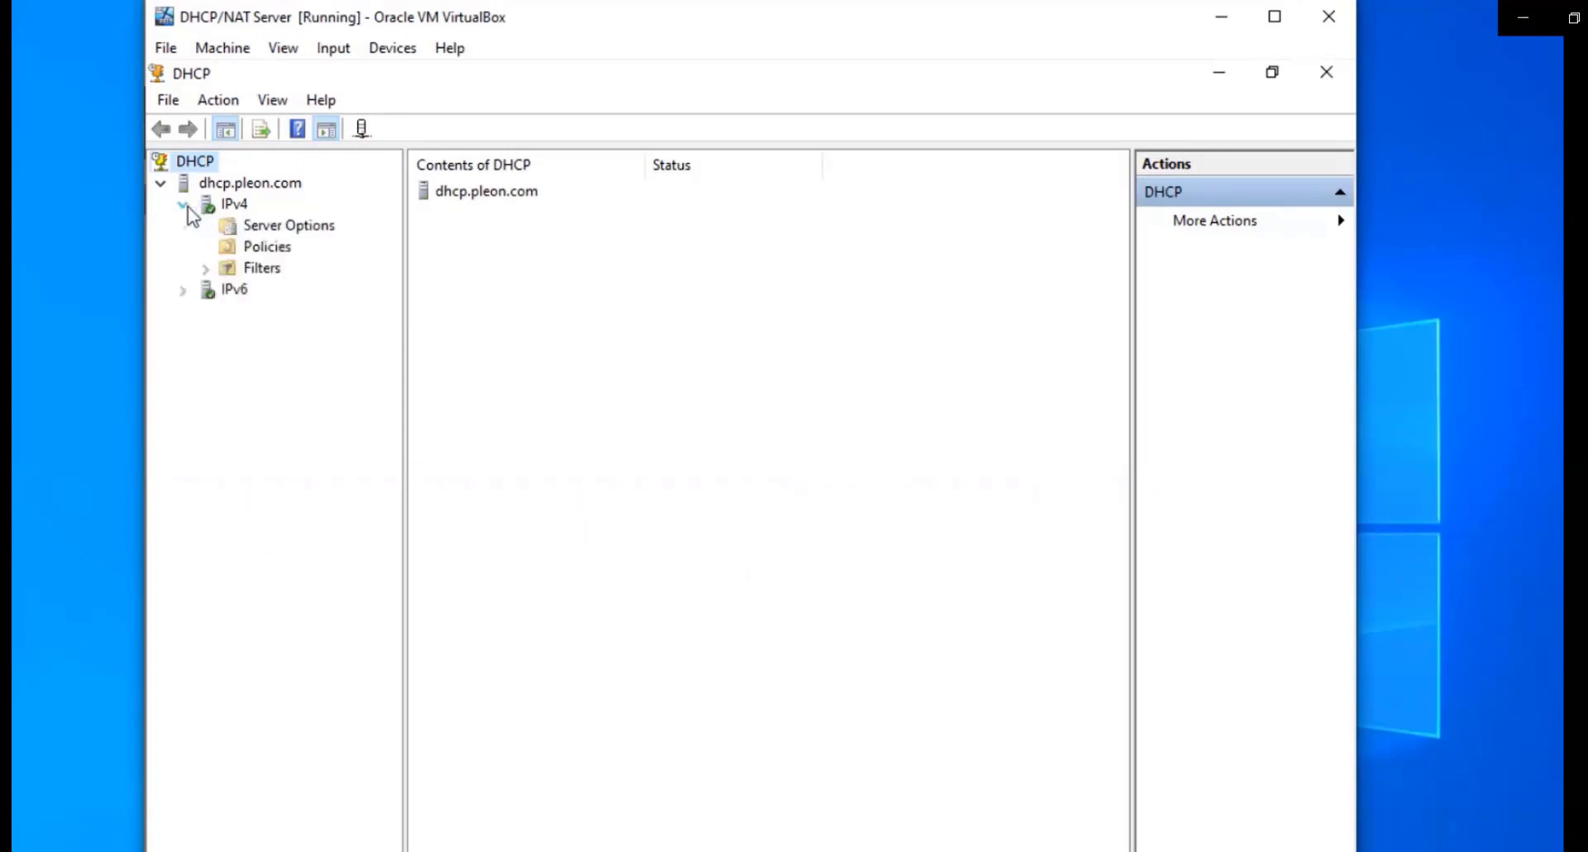
{"action": "left_click", "coordinate": [258, 233]}
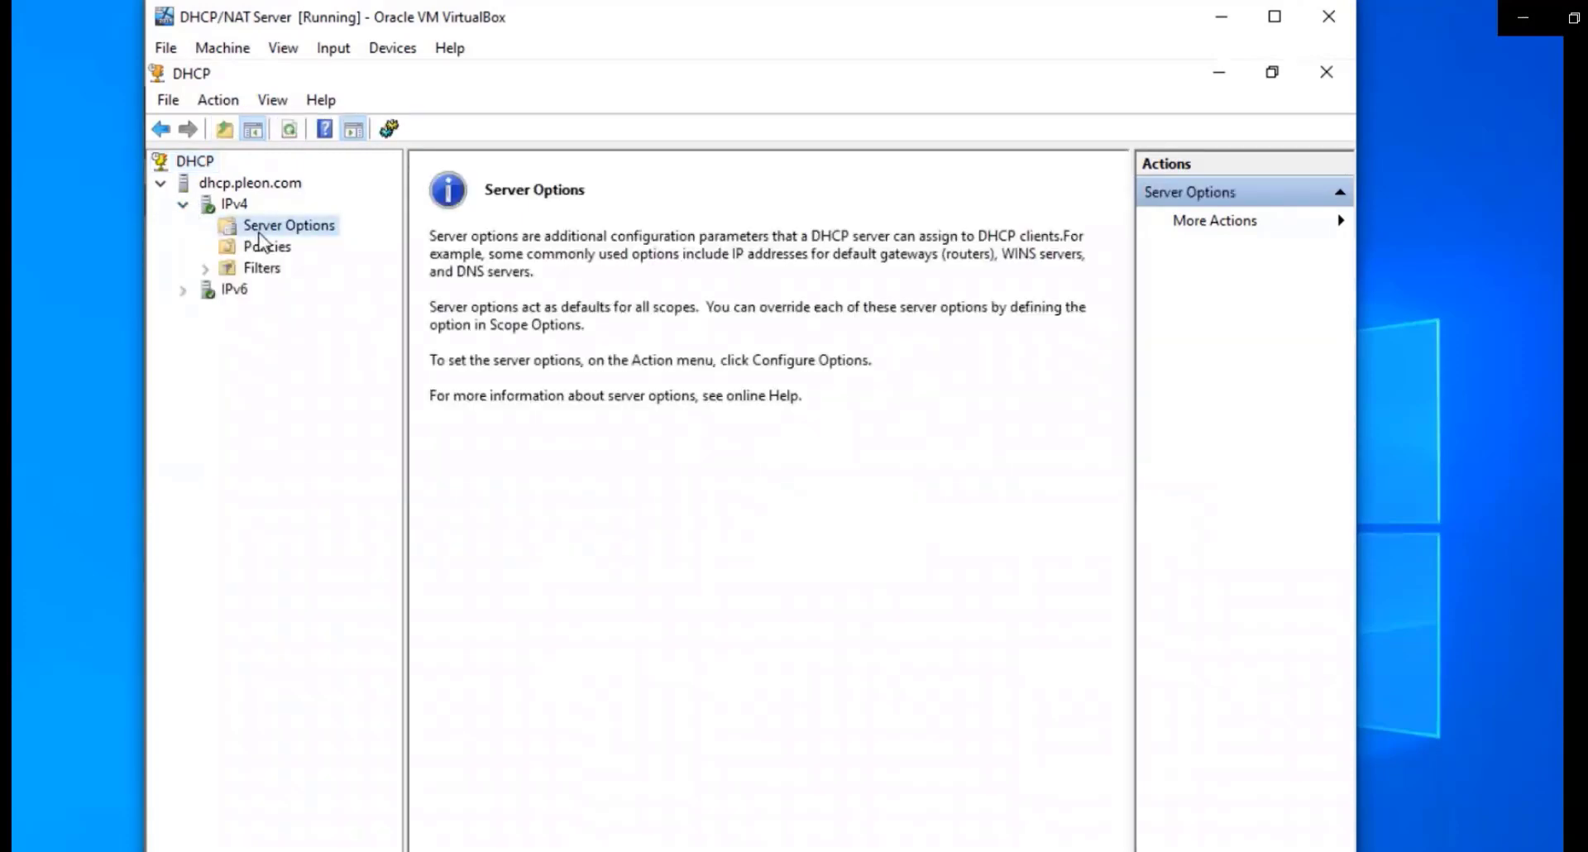
Enable server option 006 DNS Servers with address 192.168.1.2
{"action": "right_click", "coordinate": [259, 235]}
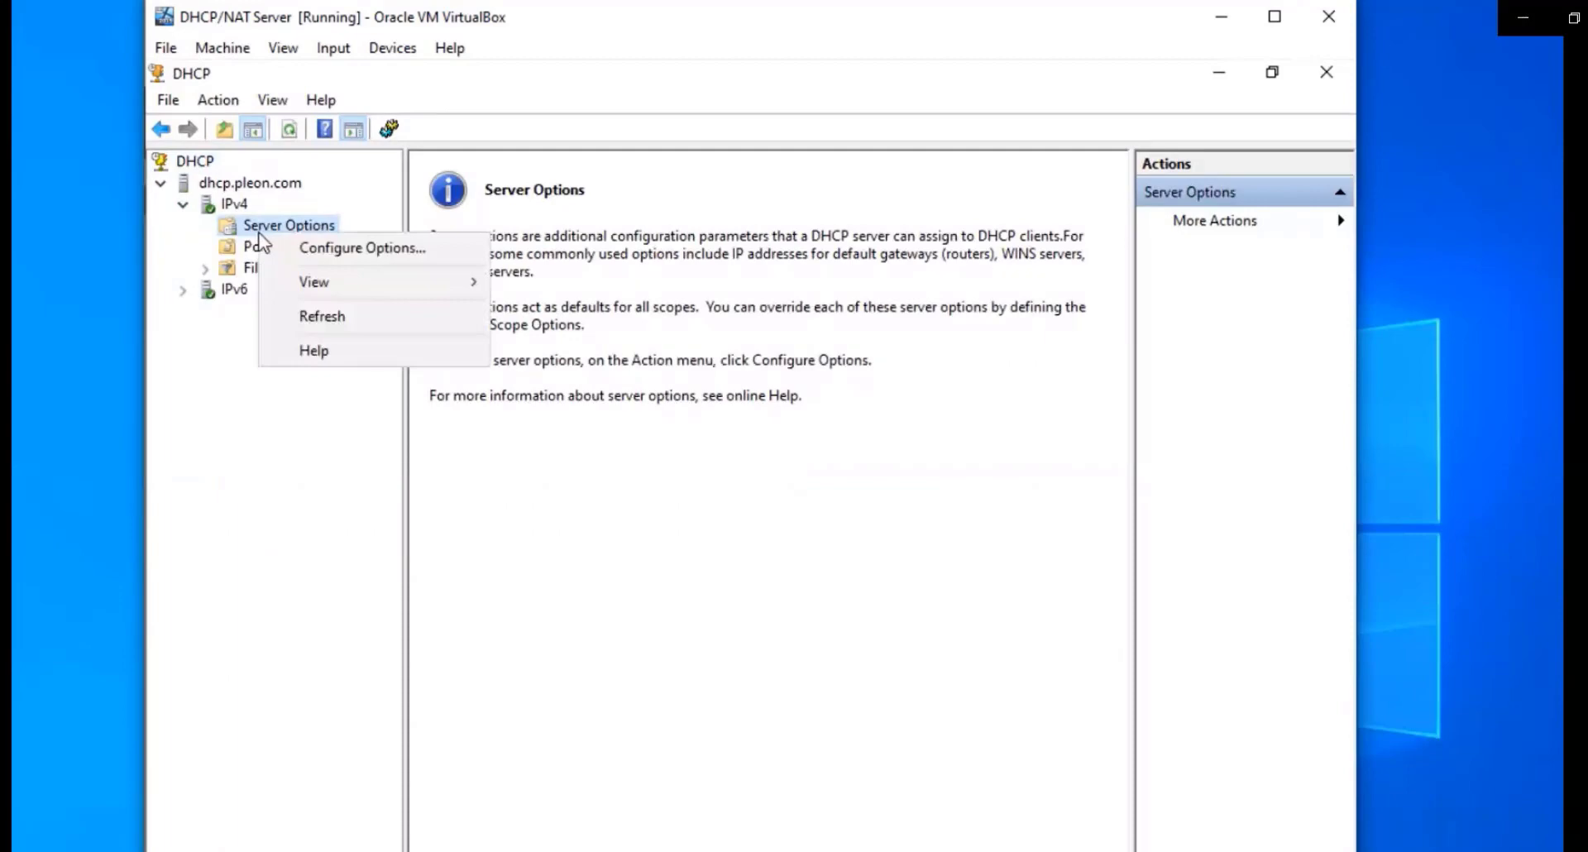
{"action": "left_click", "coordinate": [333, 245]}
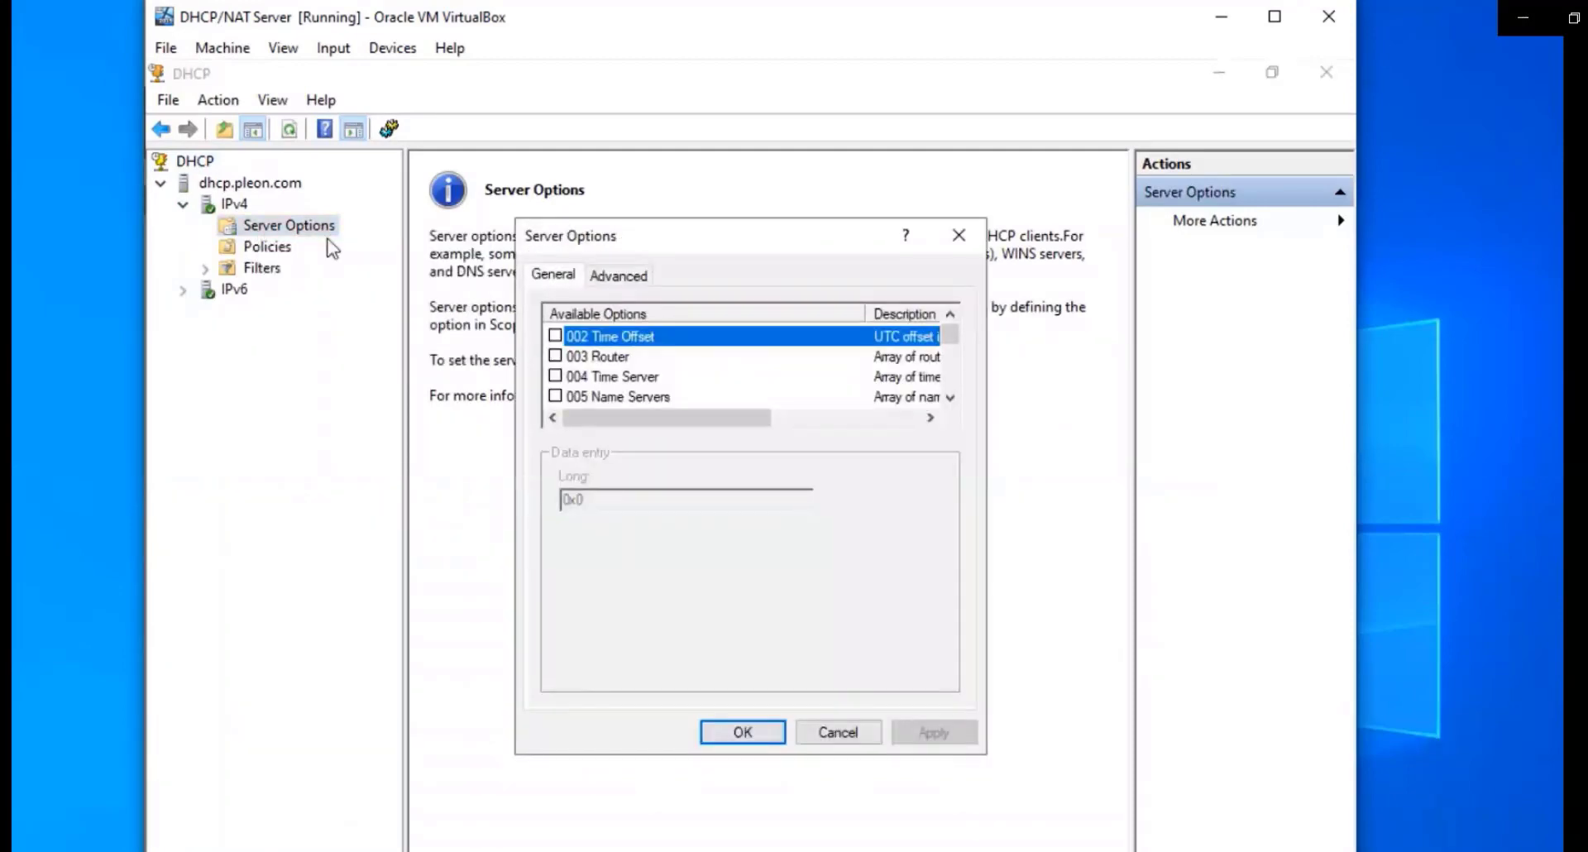
{"action": "scroll", "coordinate": [667, 355], "scroll_direction": "down", "scroll_amount": 3}
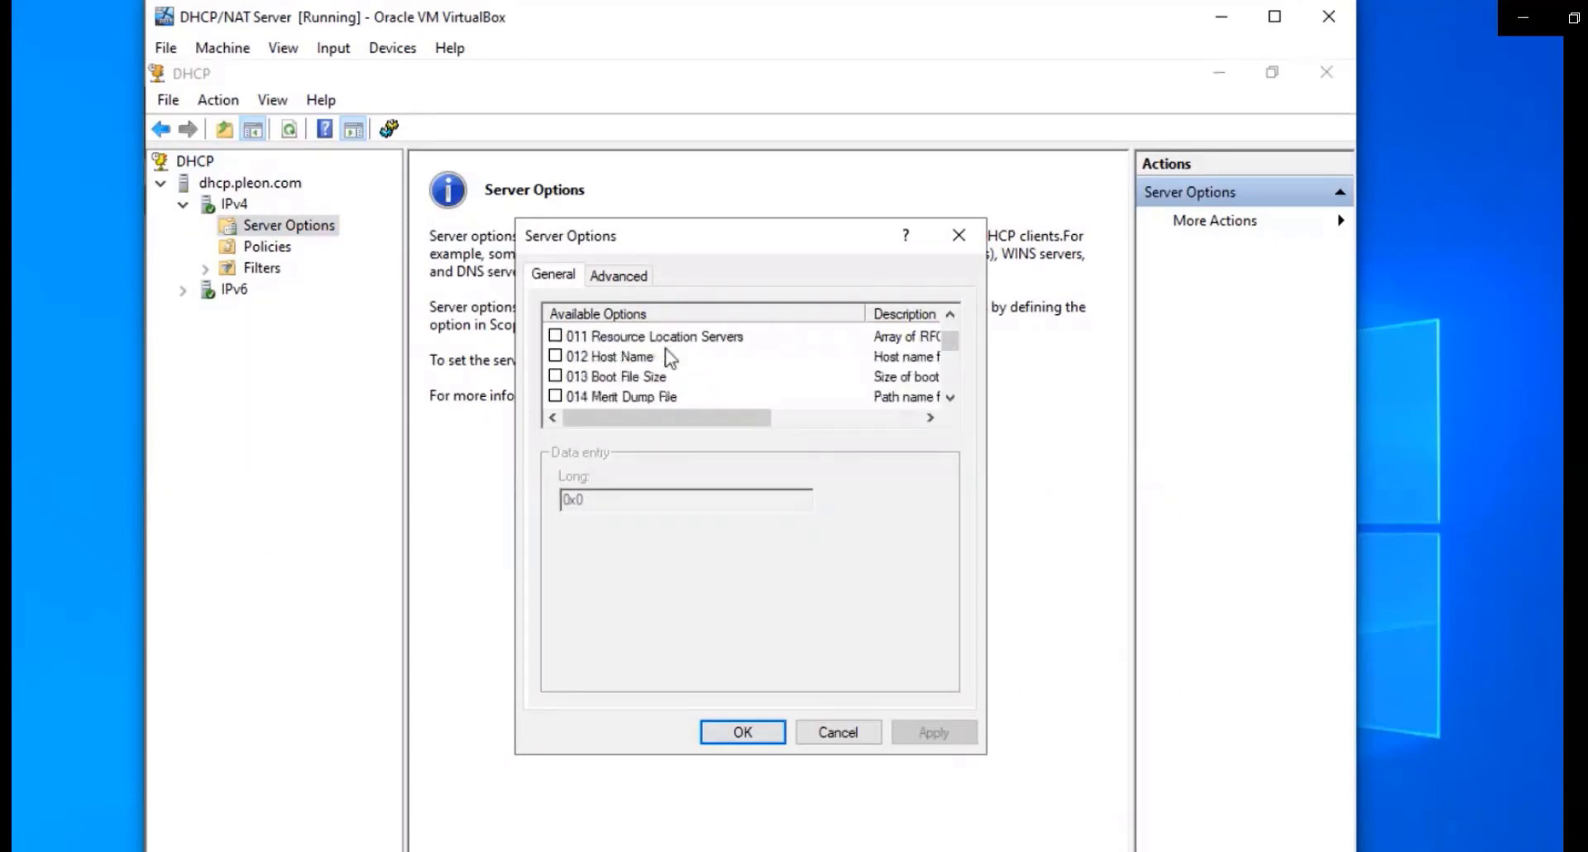
{"action": "scroll", "coordinate": [670, 357], "scroll_direction": "up", "scroll_amount": 2}
{"action": "left_click", "coordinate": [555, 356]}
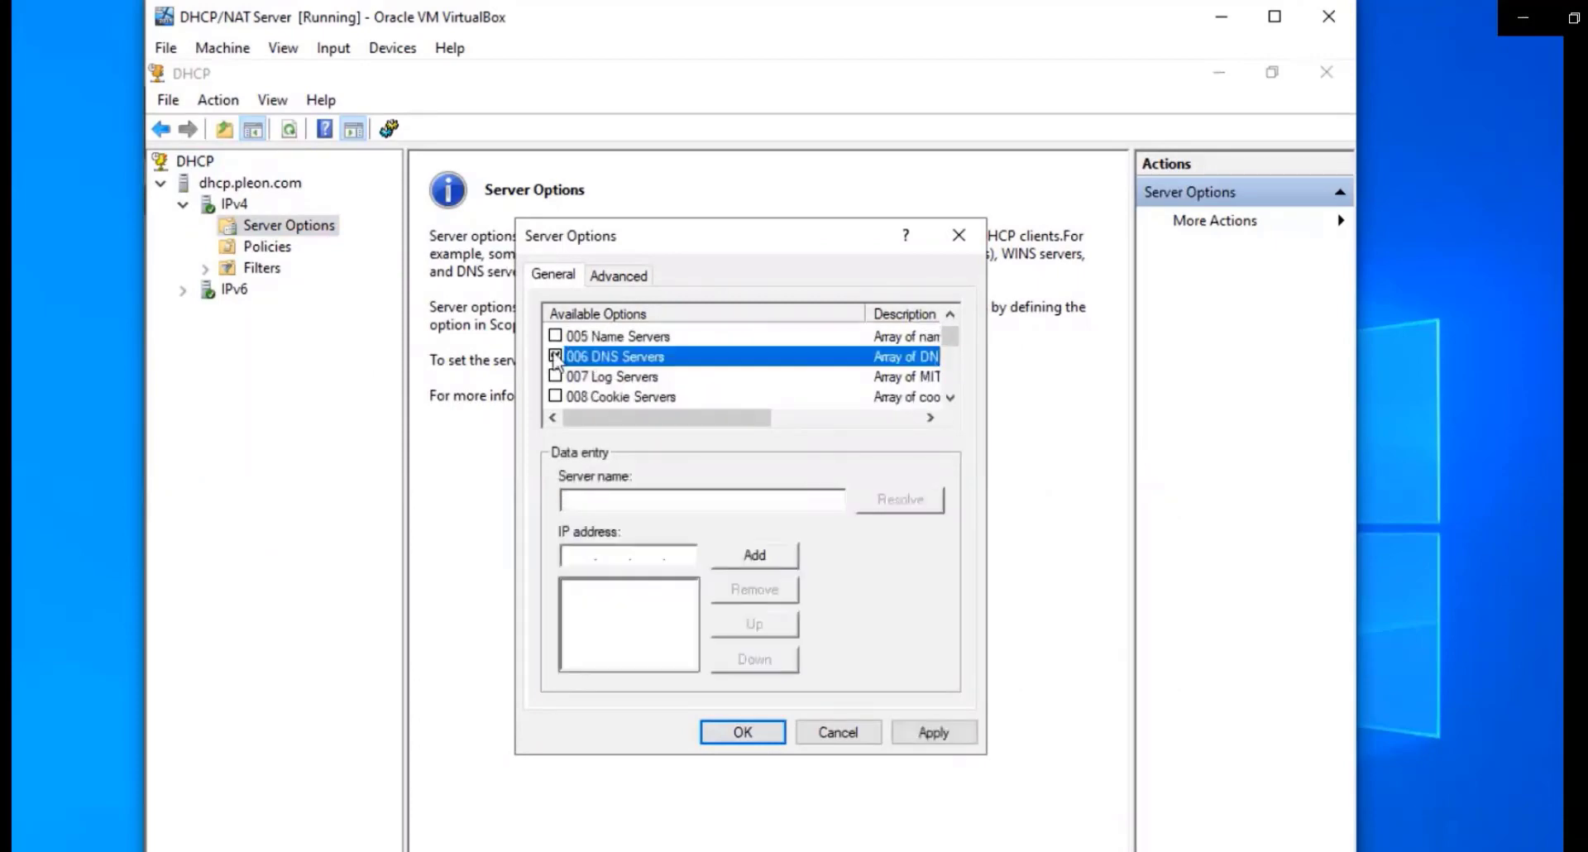
{"action": "left_click", "coordinate": [587, 552]}
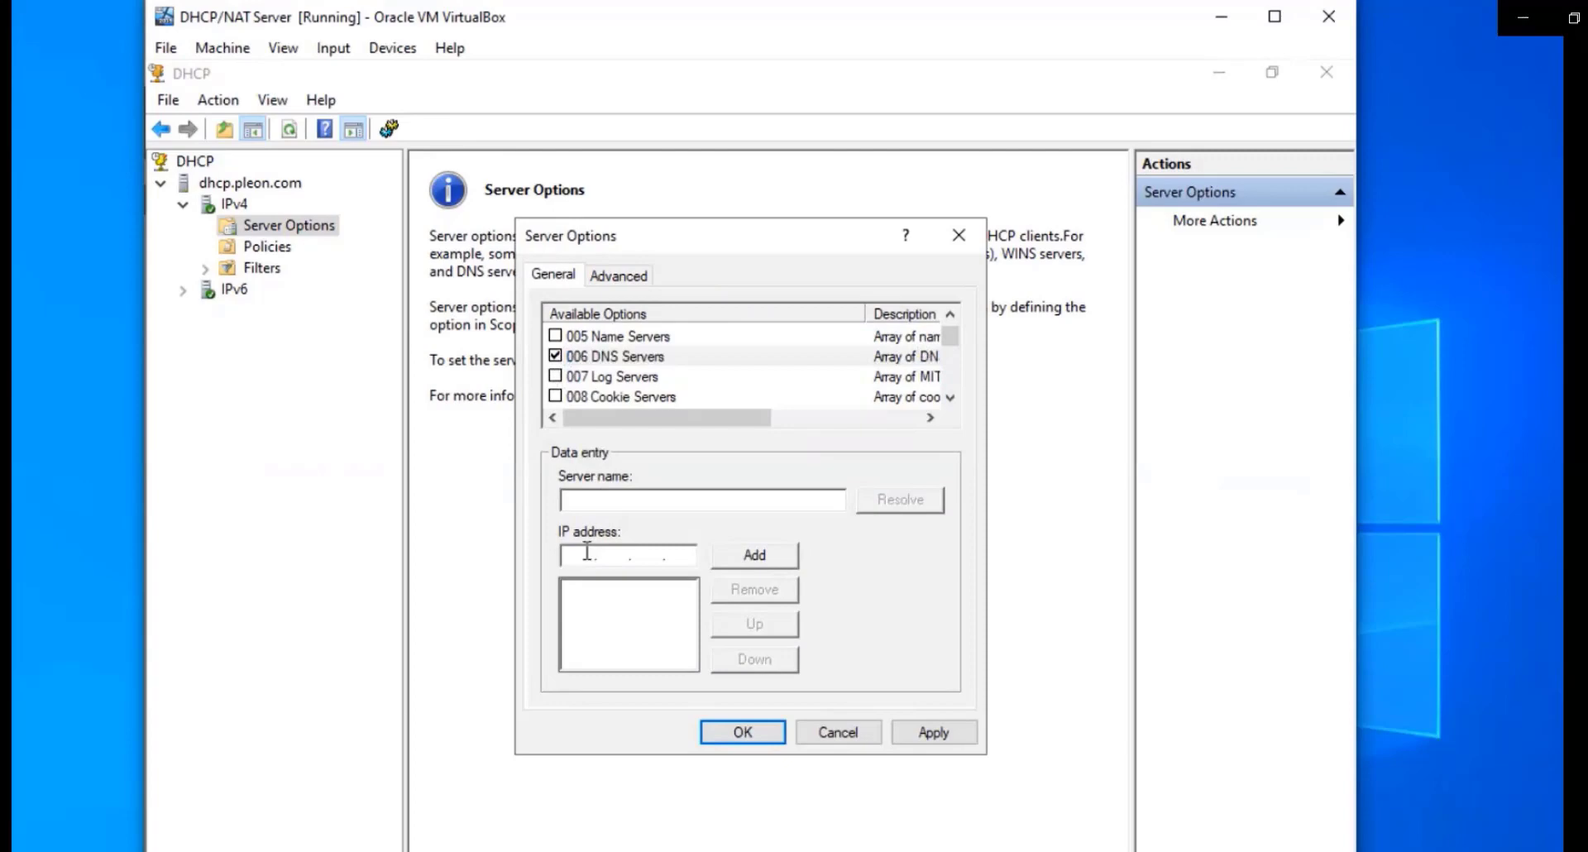
{"action": "type", "text": "192 . 168 . 1 . 2"}
{"action": "left_click", "coordinate": [748, 556]}
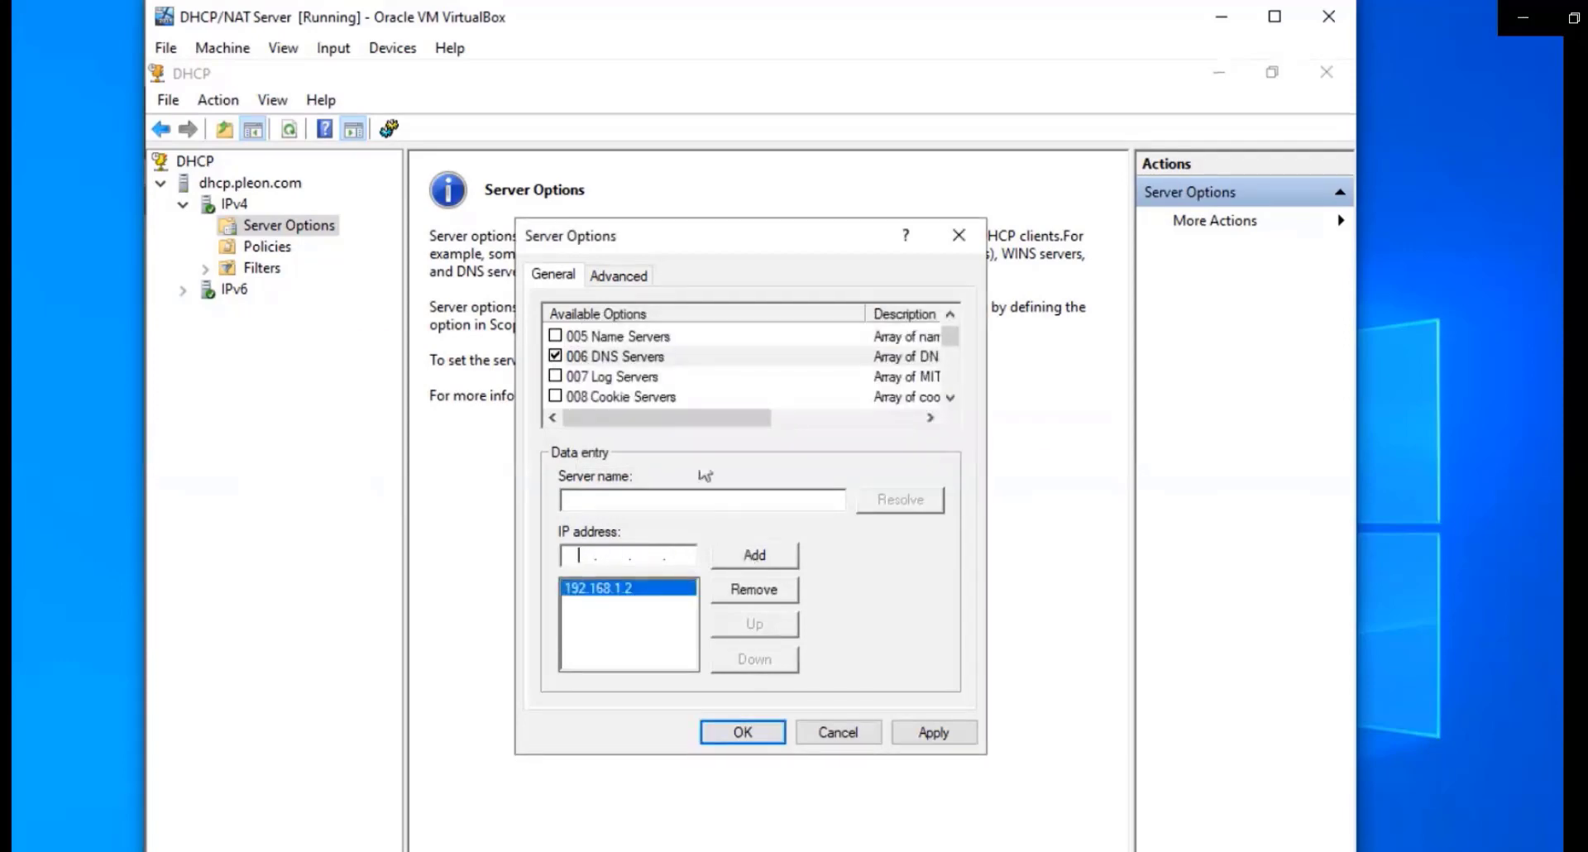
Enable option 015 DNS Domain Name as pleon.com and save the server options
{"action": "scroll", "coordinate": [647, 376], "scroll_direction": "down", "scroll_amount": 1}
{"action": "scroll", "coordinate": [646, 376], "scroll_direction": "down", "scroll_amount": 3}
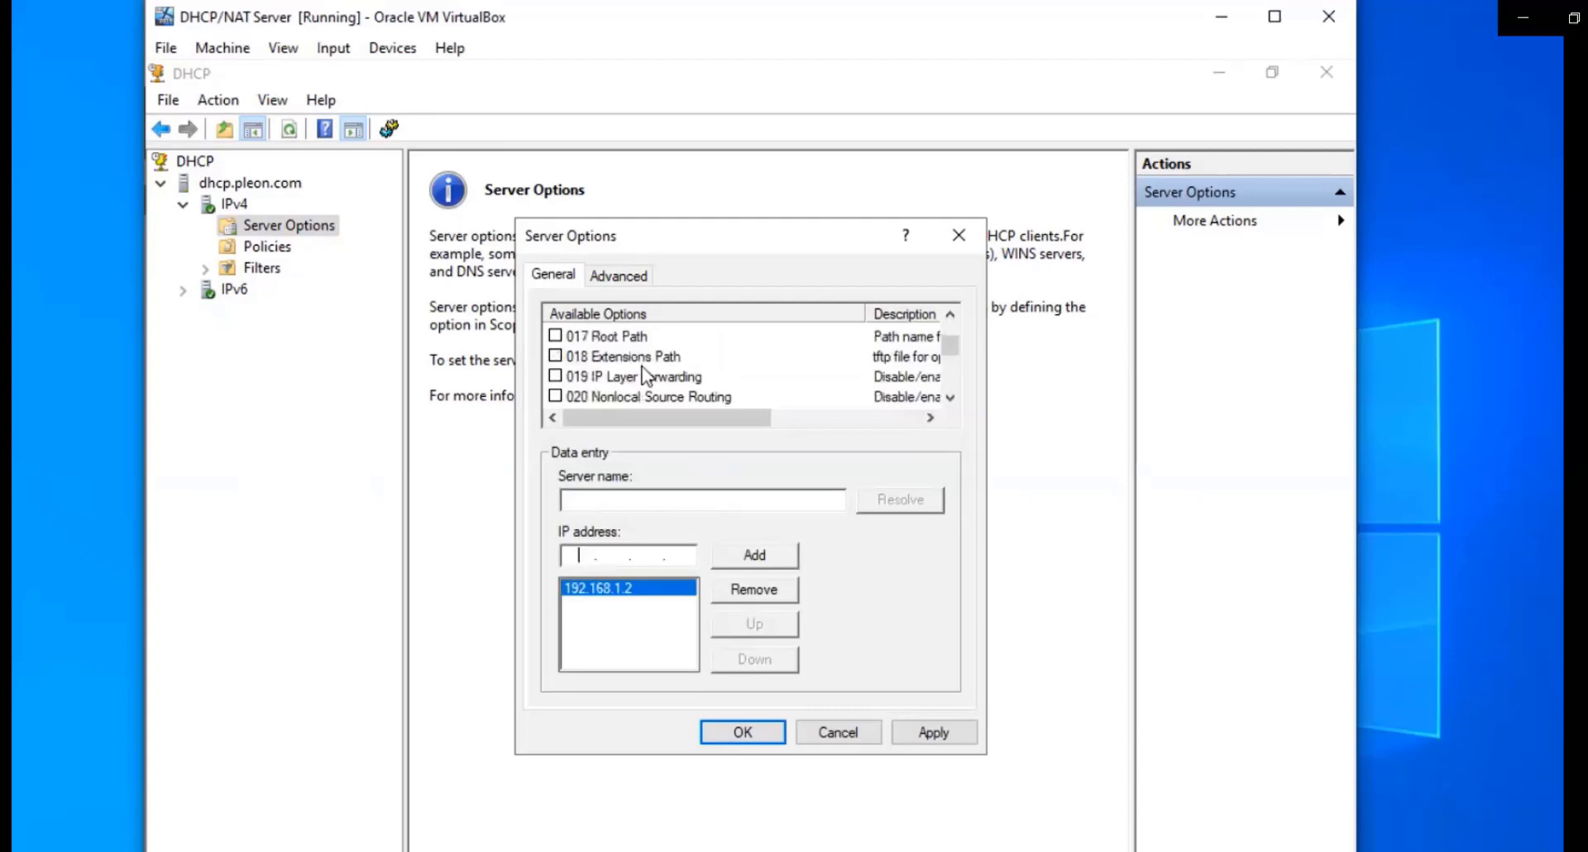
{"action": "scroll", "coordinate": [644, 375], "scroll_direction": "up", "scroll_amount": 1}
{"action": "left_click", "coordinate": [555, 357]}
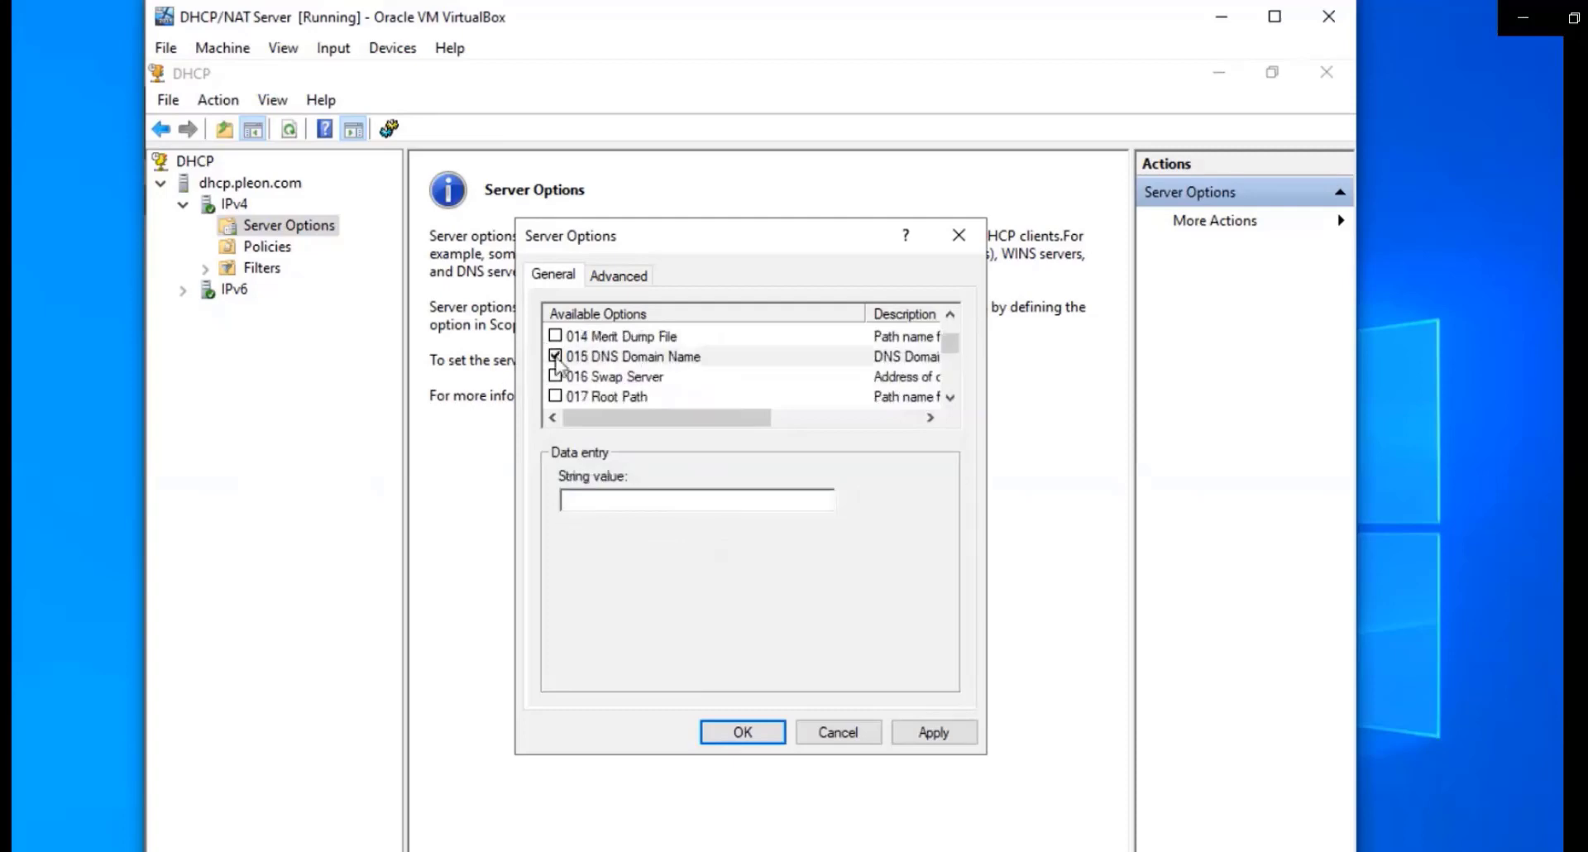
{"action": "left_click", "coordinate": [602, 501]}
{"action": "type", "text": "pleon.com"}
{"action": "left_click", "coordinate": [744, 735]}
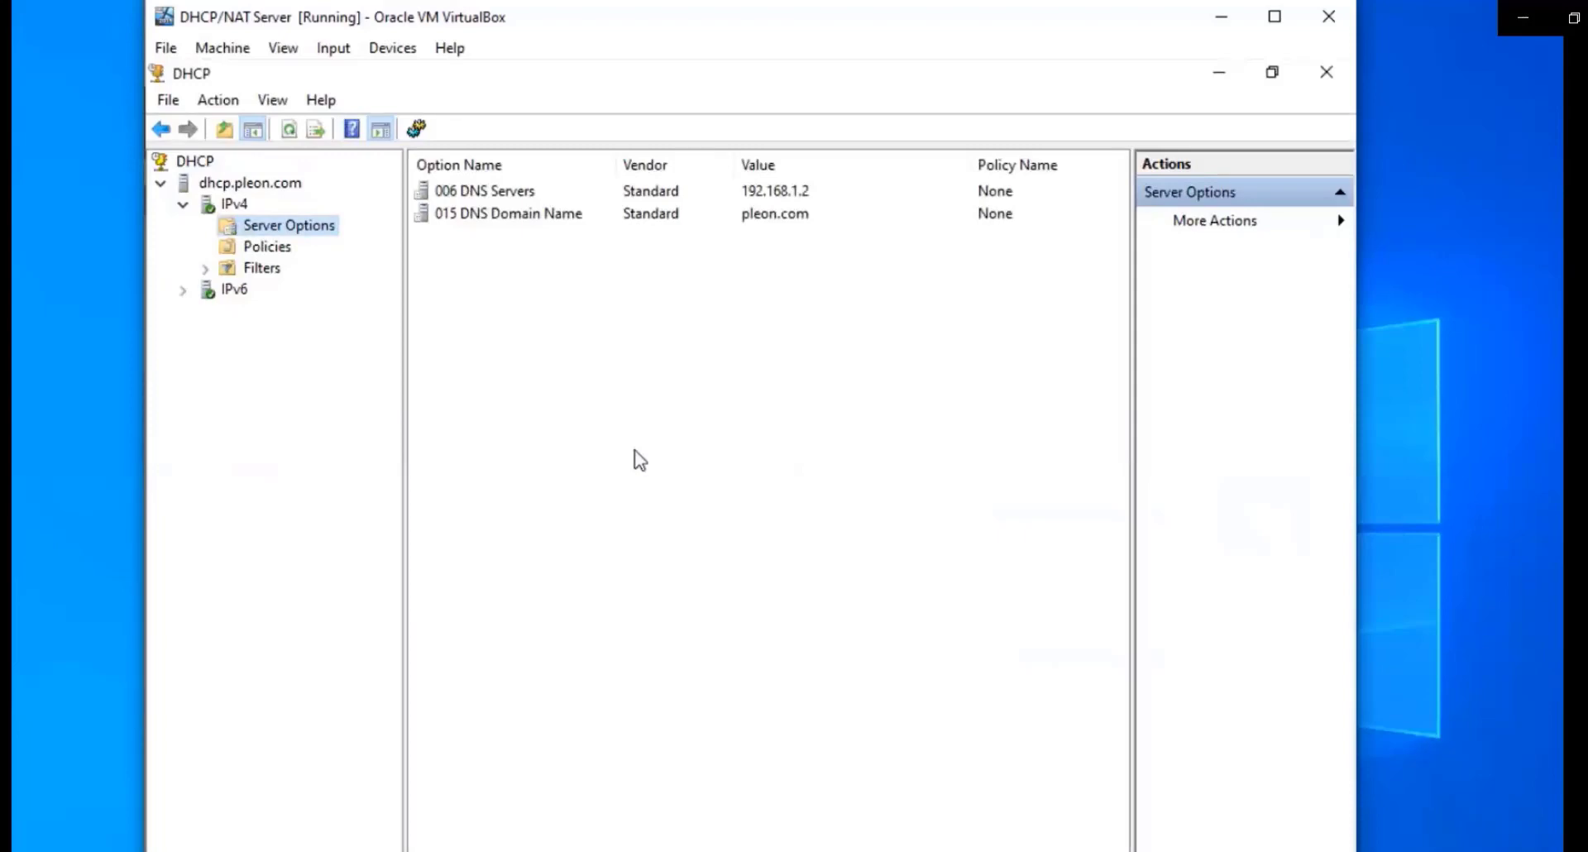
Launch the New Scope Wizard on IPv4 and name the scope Pleon
{"action": "right_click", "coordinate": [224, 209]}
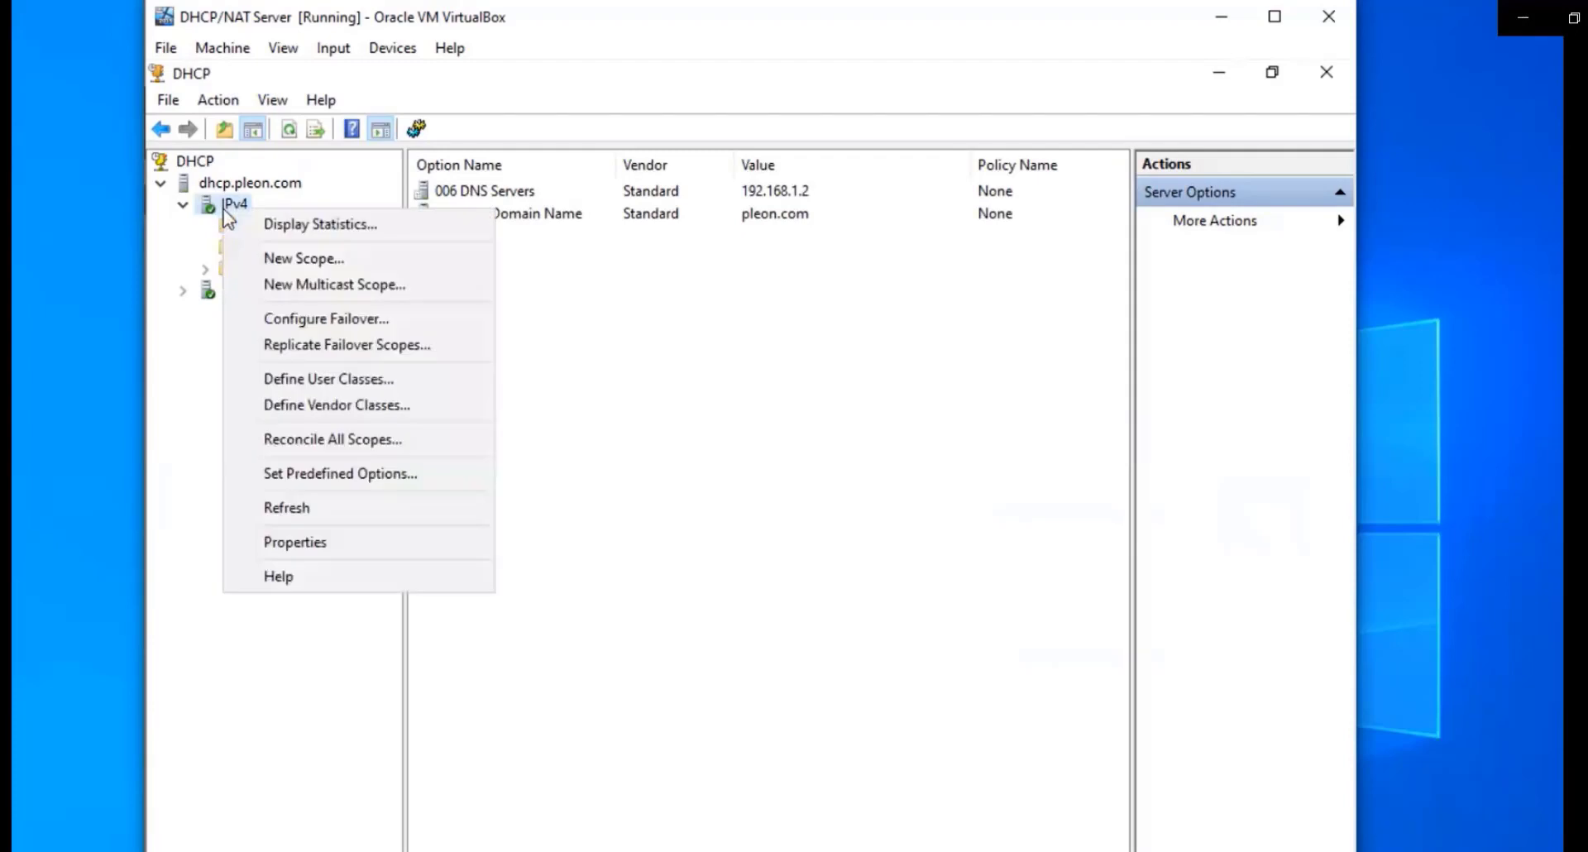
{"action": "left_click", "coordinate": [333, 259]}
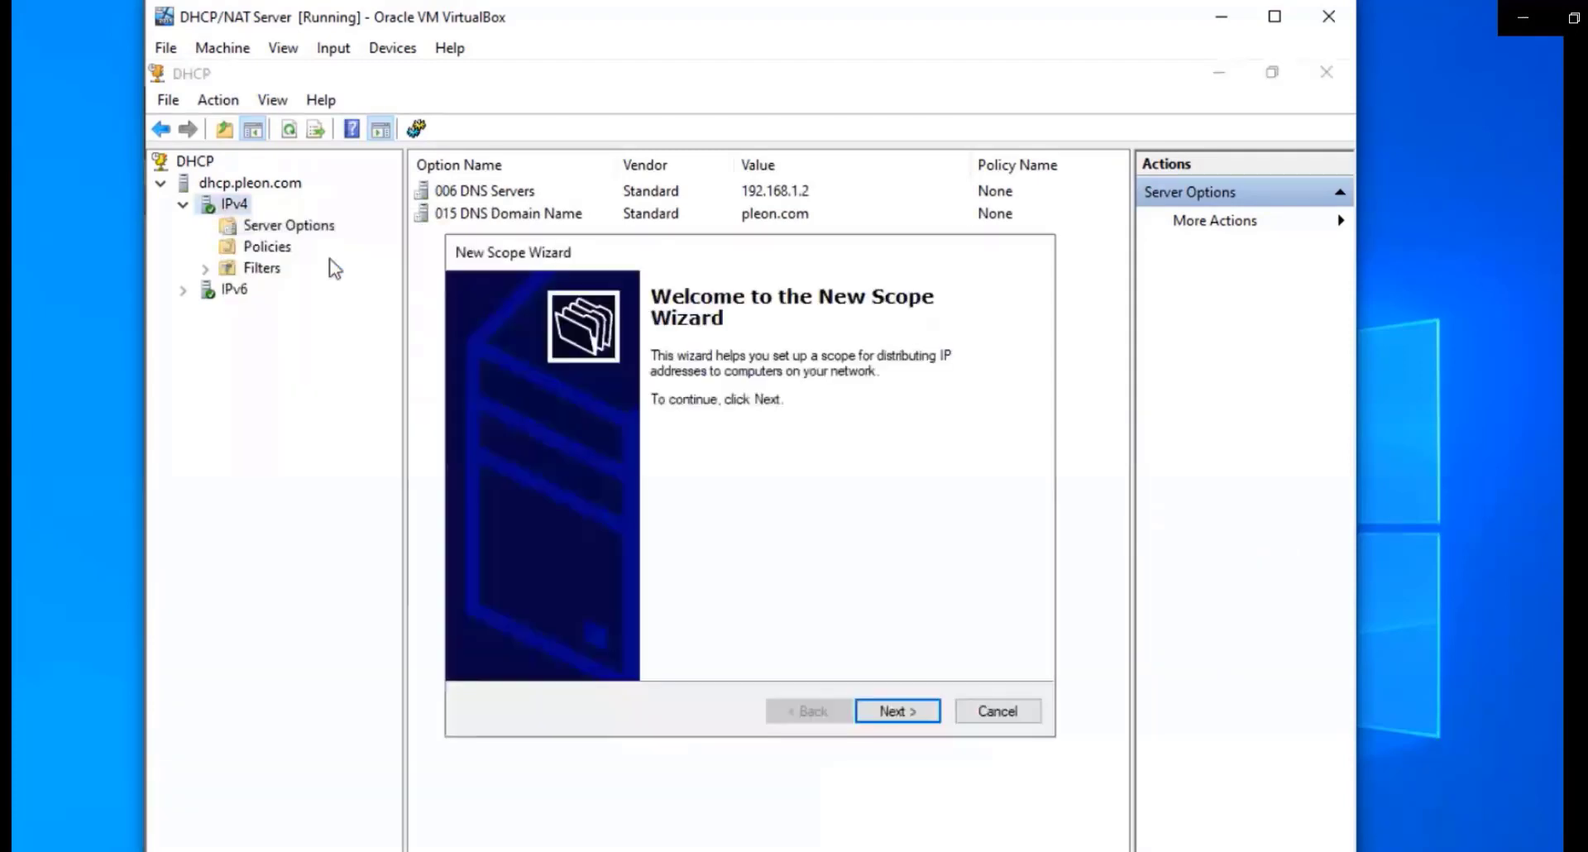
{"action": "left_click", "coordinate": [887, 713]}
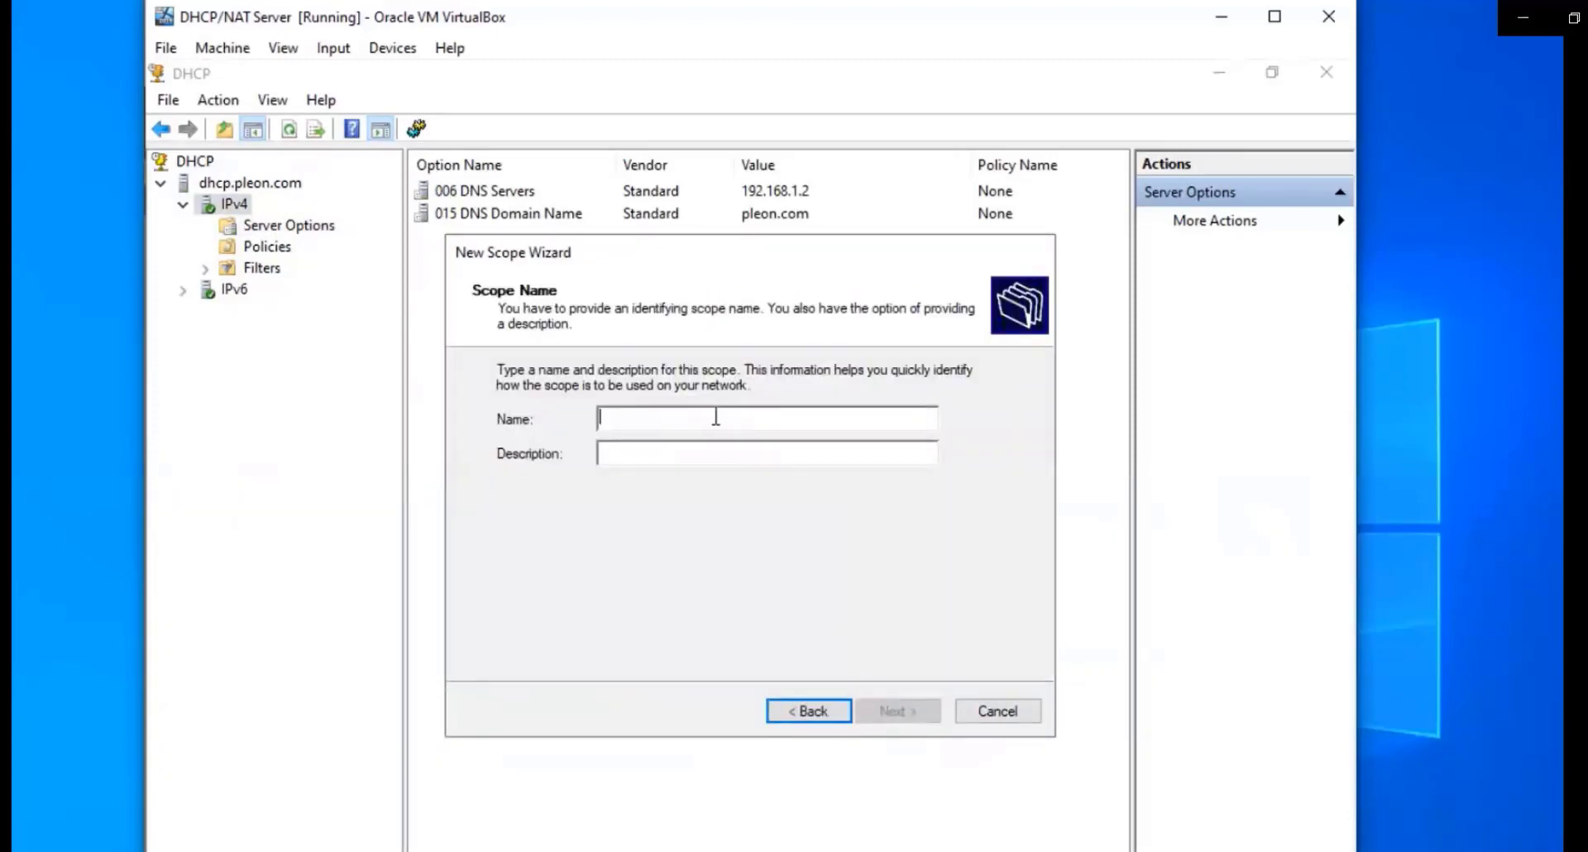
{"action": "type", "text": "Pleon"}
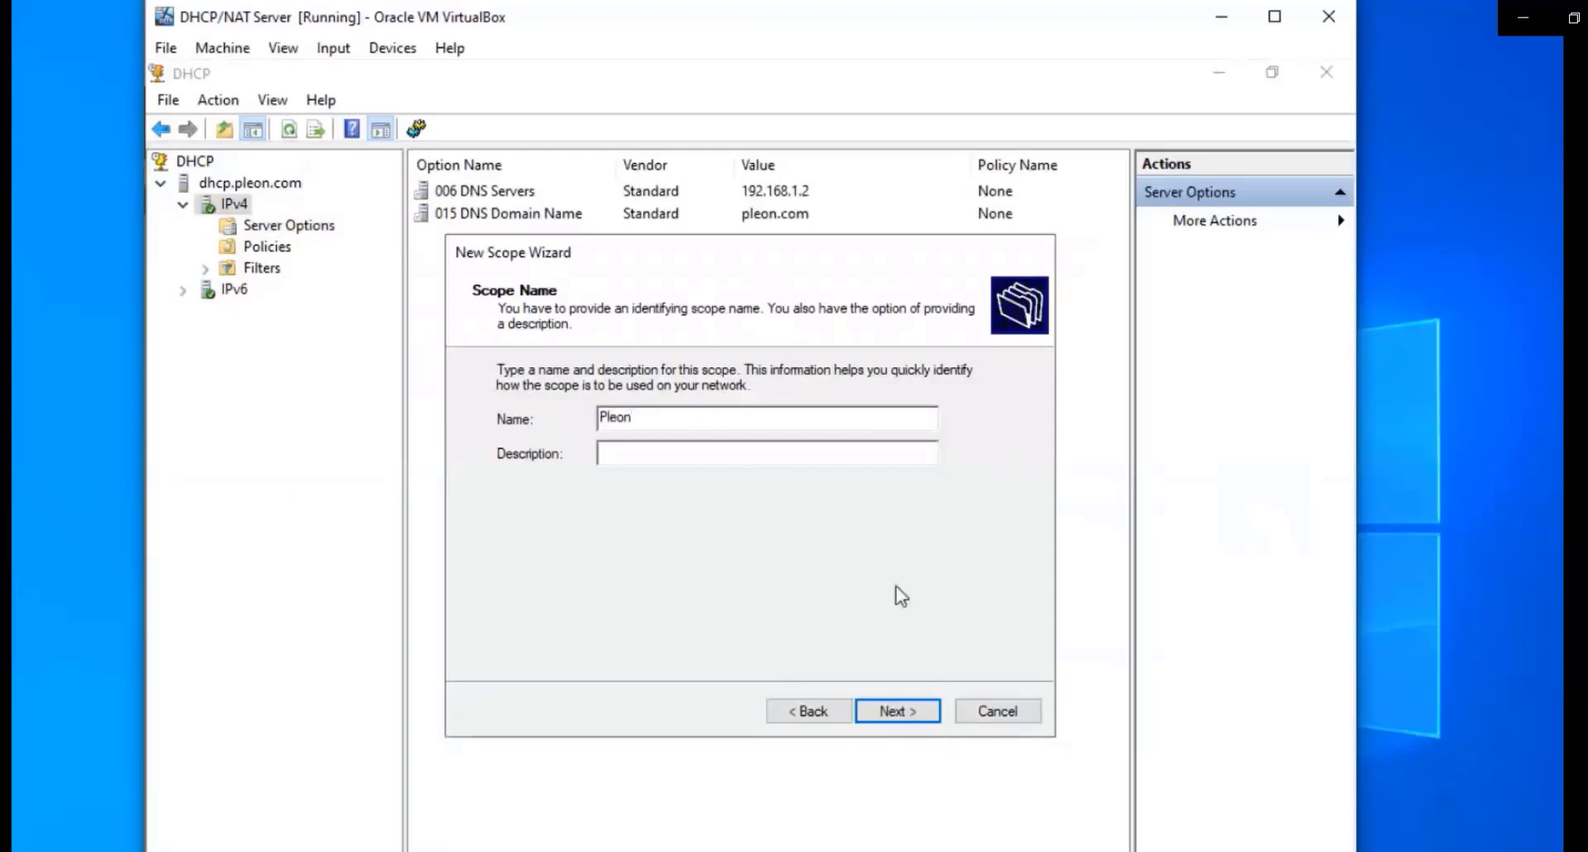
{"action": "left_click", "coordinate": [912, 708]}
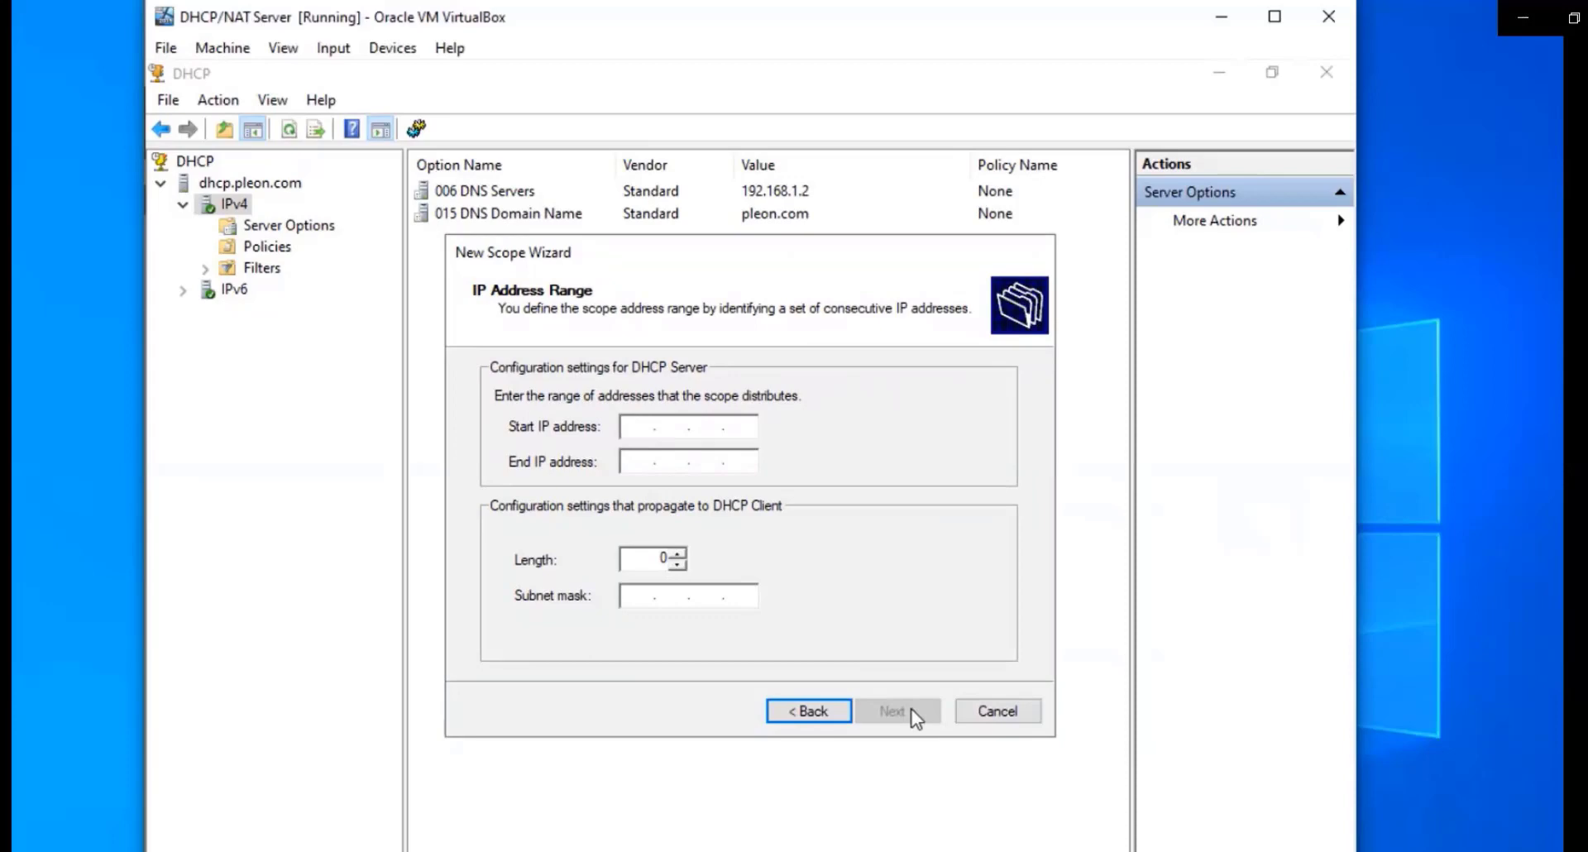
Set the scope range to 192.168.1.1–192.168.1.254 with length 24
{"action": "type", "text": "19"}
{"action": "type", "text": "2 . 168 . 1 . 1"}
{"action": "left_click", "coordinate": [638, 460]}
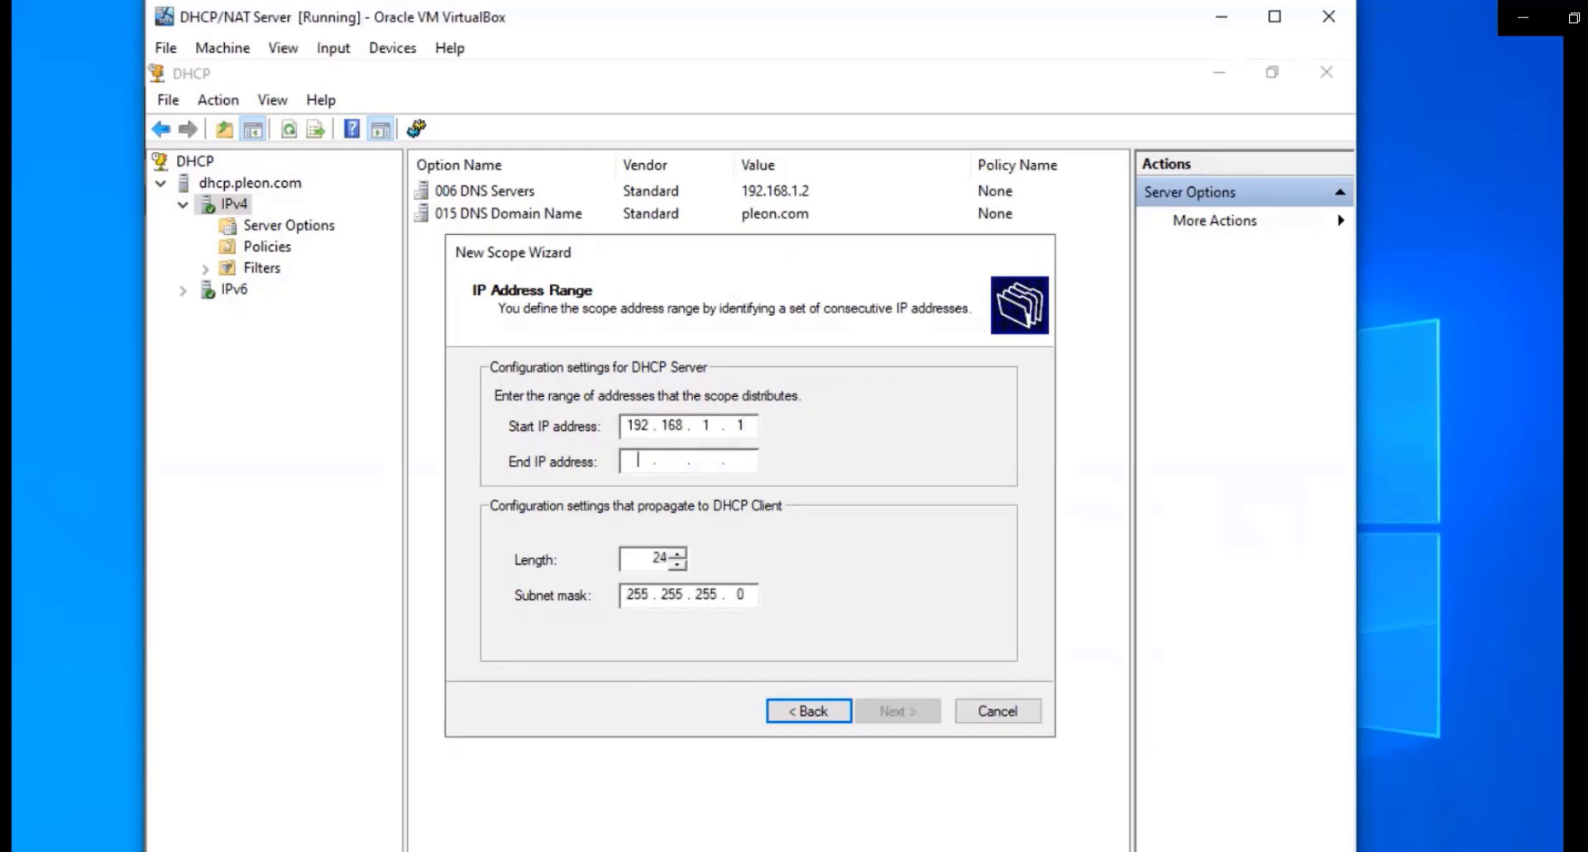
{"action": "type", "text": "192 . 168 . 1 ."}
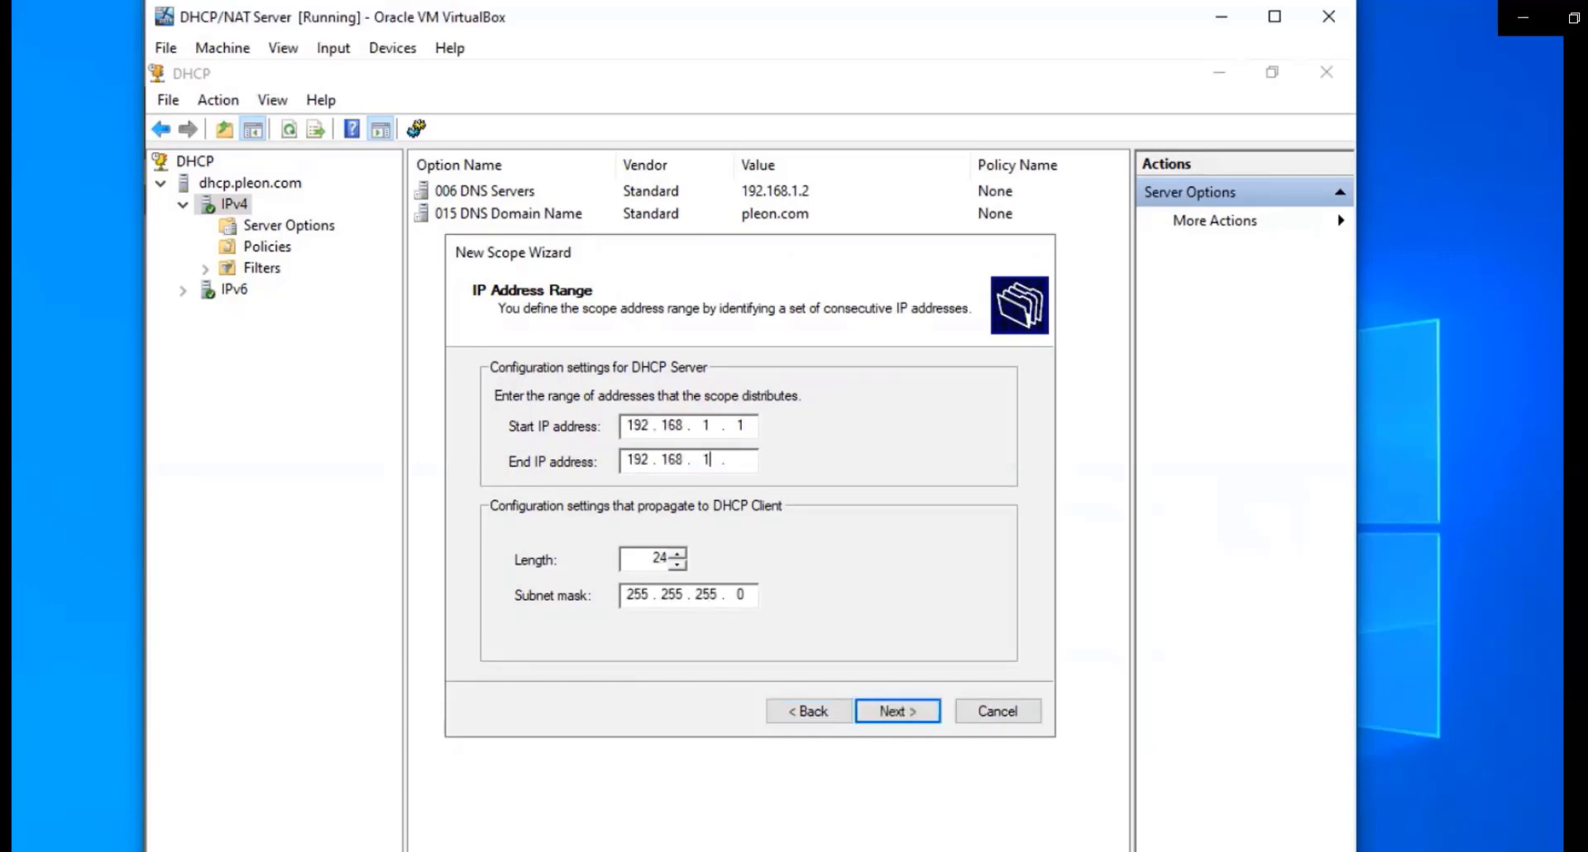
{"action": "key", "text": "Tab"}
{"action": "left_click", "coordinate": [738, 459]}
{"action": "type", "text": "254"}
{"action": "left_click", "coordinate": [896, 710]}
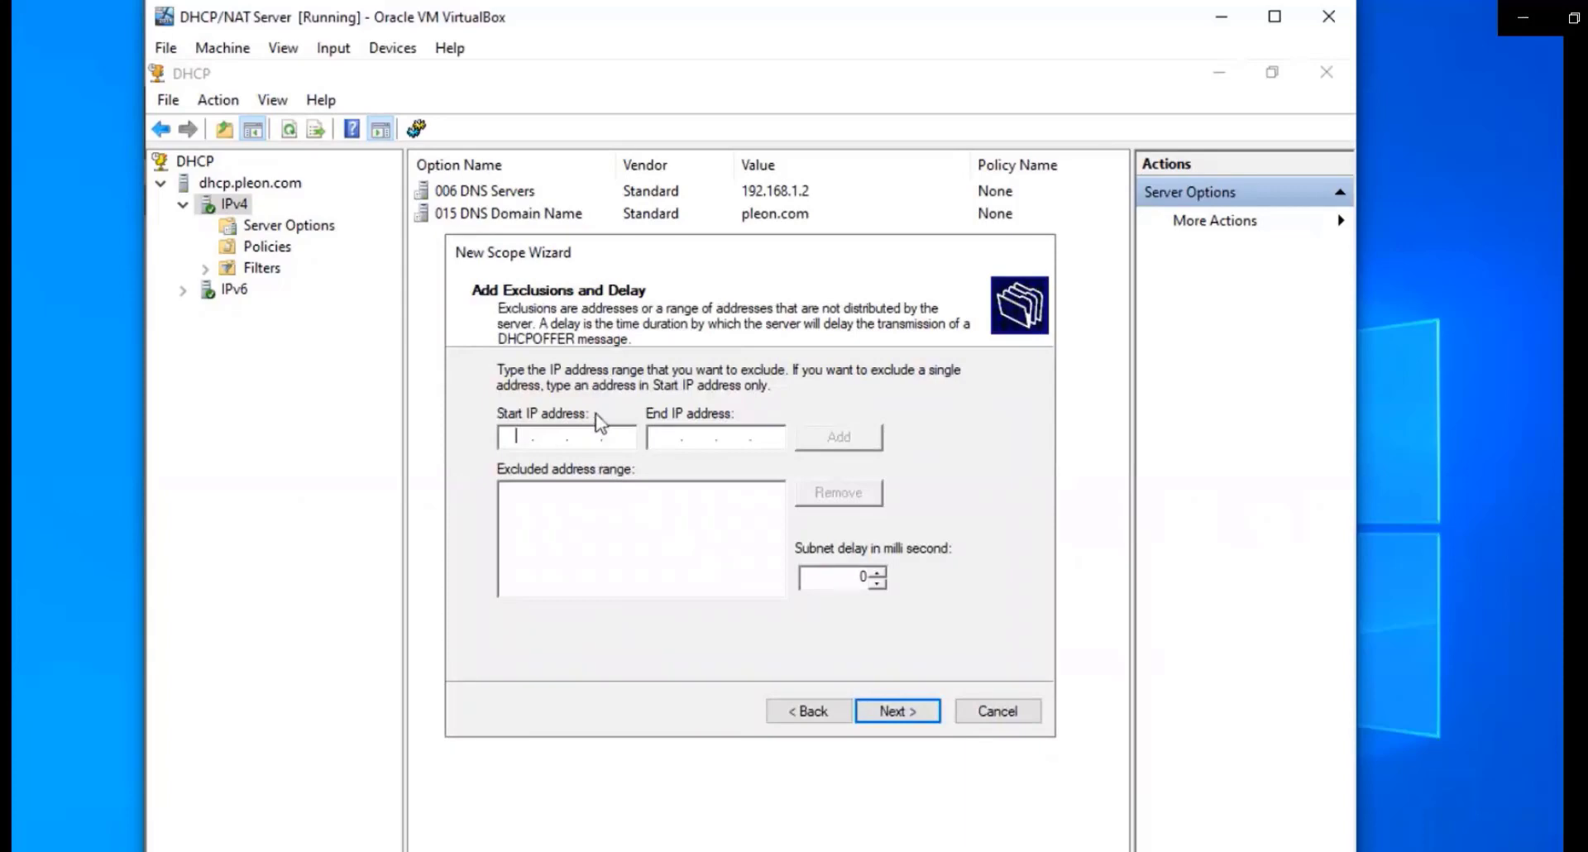
Add an exclusion range from 192.168.1.1 to 192.168.1.10
{"action": "type", "text": "192.168.1.1"}
{"action": "left_click", "coordinate": [665, 436]}
{"action": "type", "text": "192 . 168 . 1 . 10"}
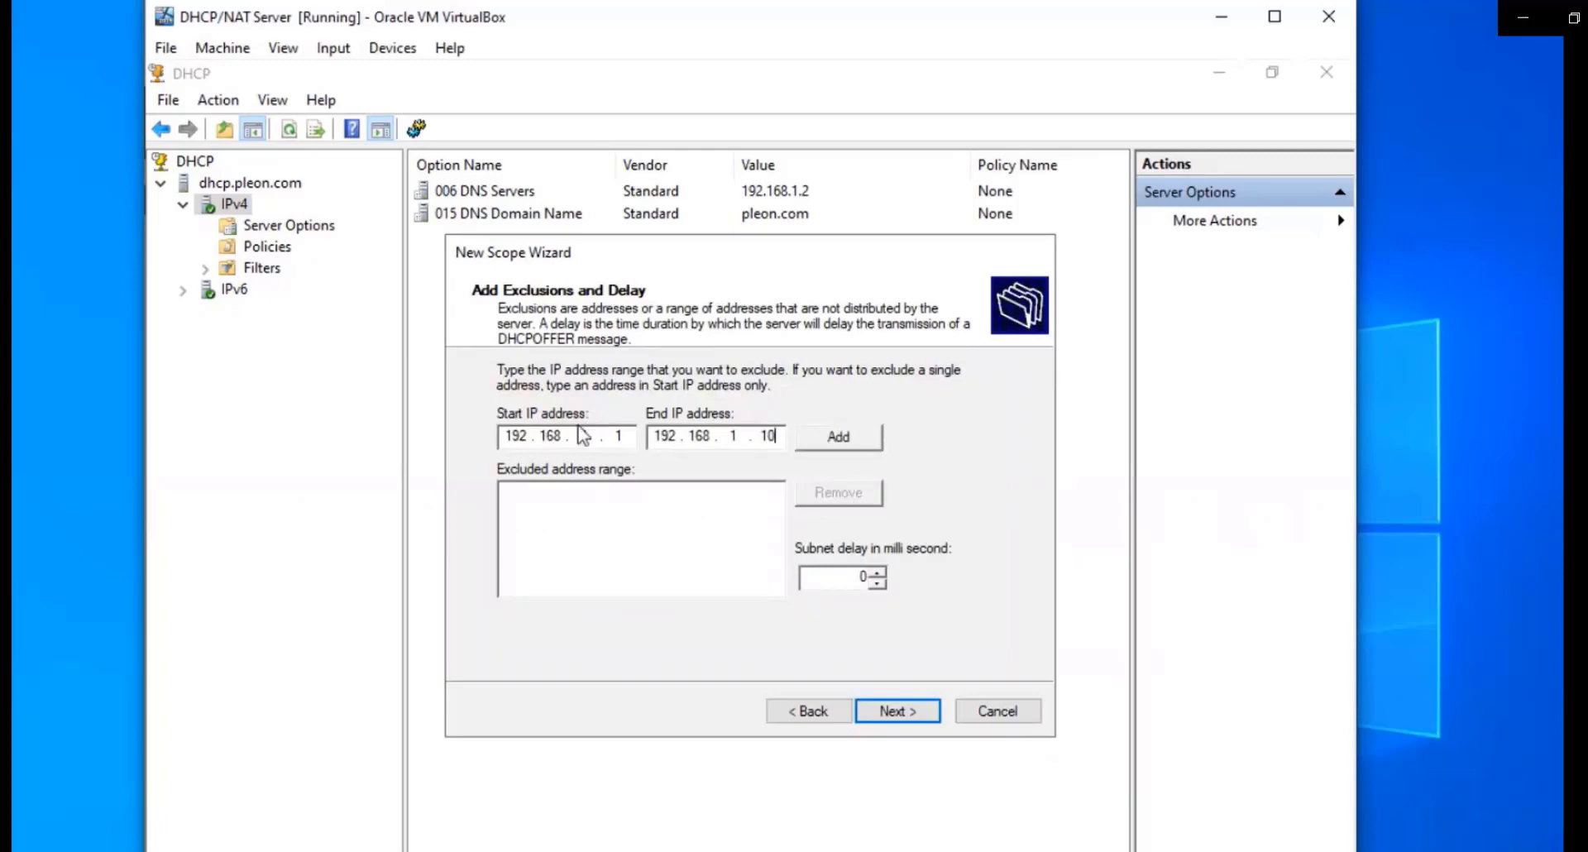
{"action": "left_click", "coordinate": [837, 437]}
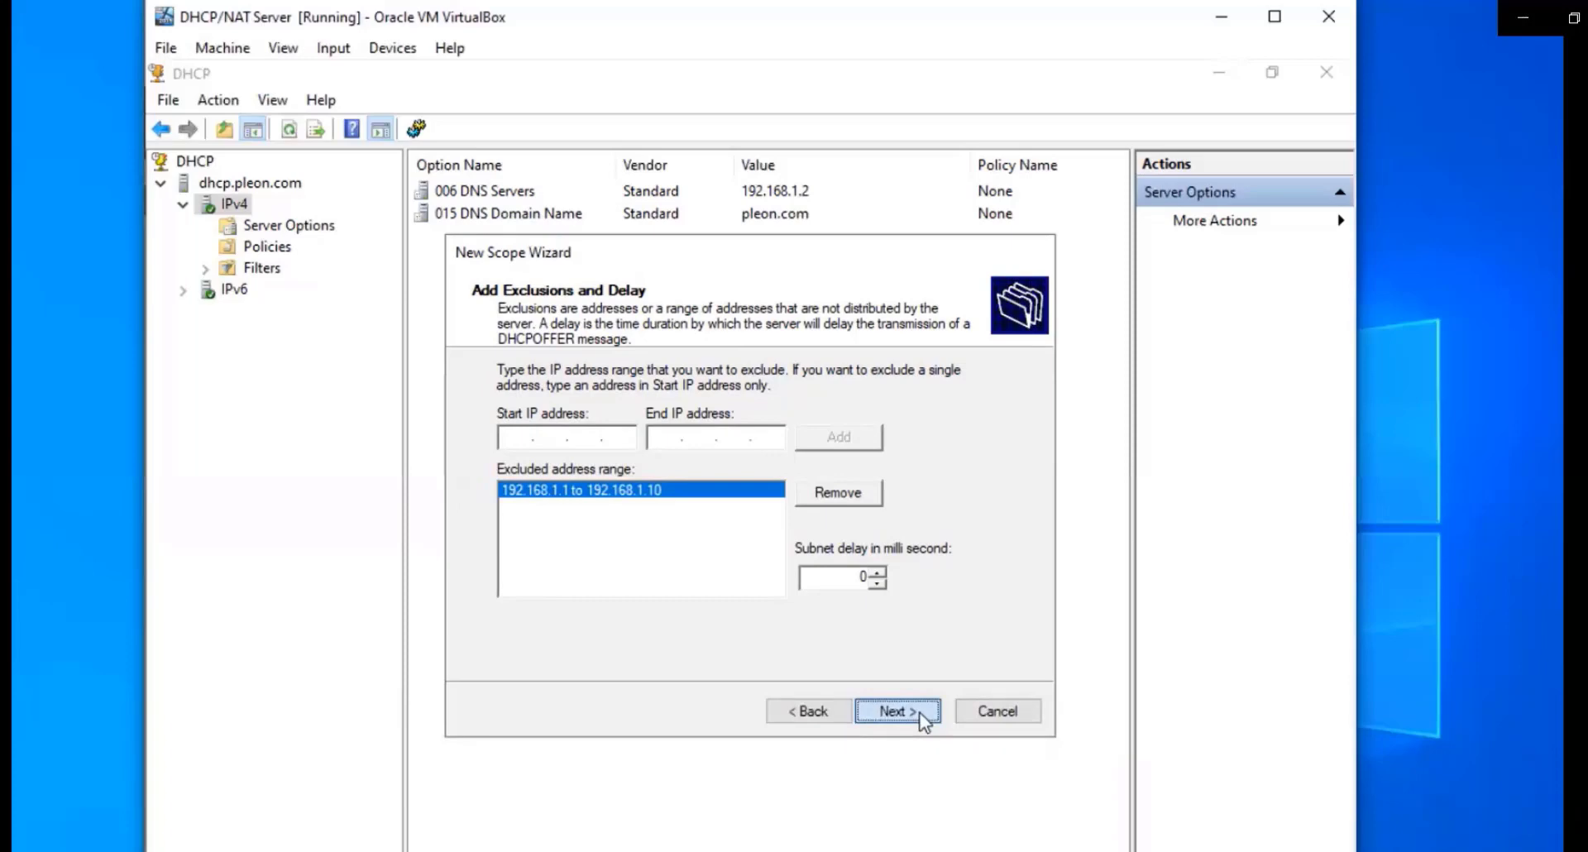
{"action": "left_click", "coordinate": [922, 718]}
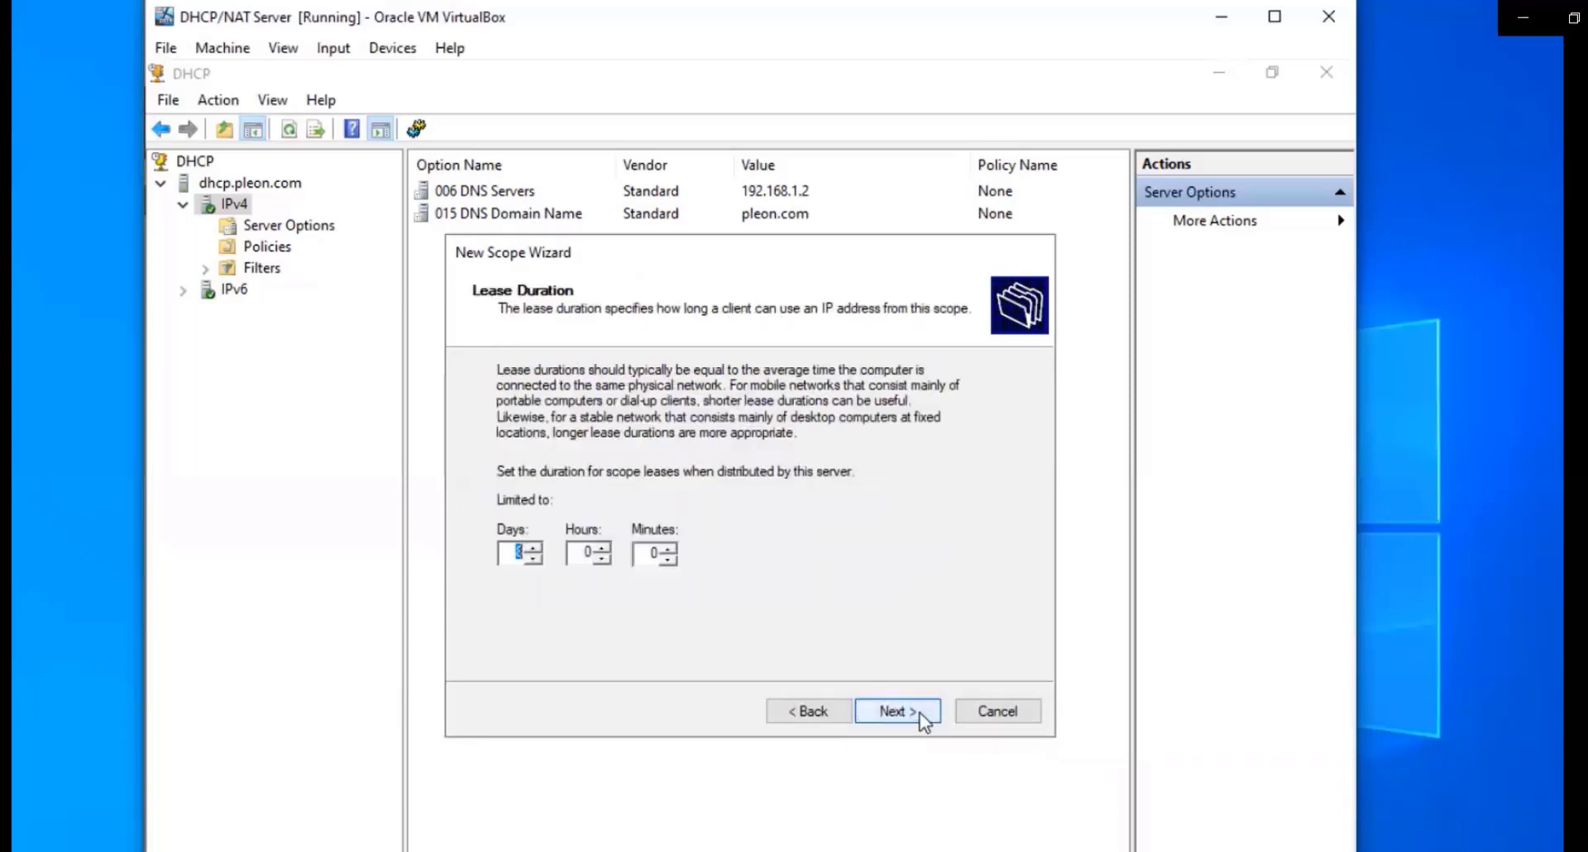
Keep the default lease, configure options now, and add router 192.168.1.1
{"action": "left_click", "coordinate": [924, 718]}
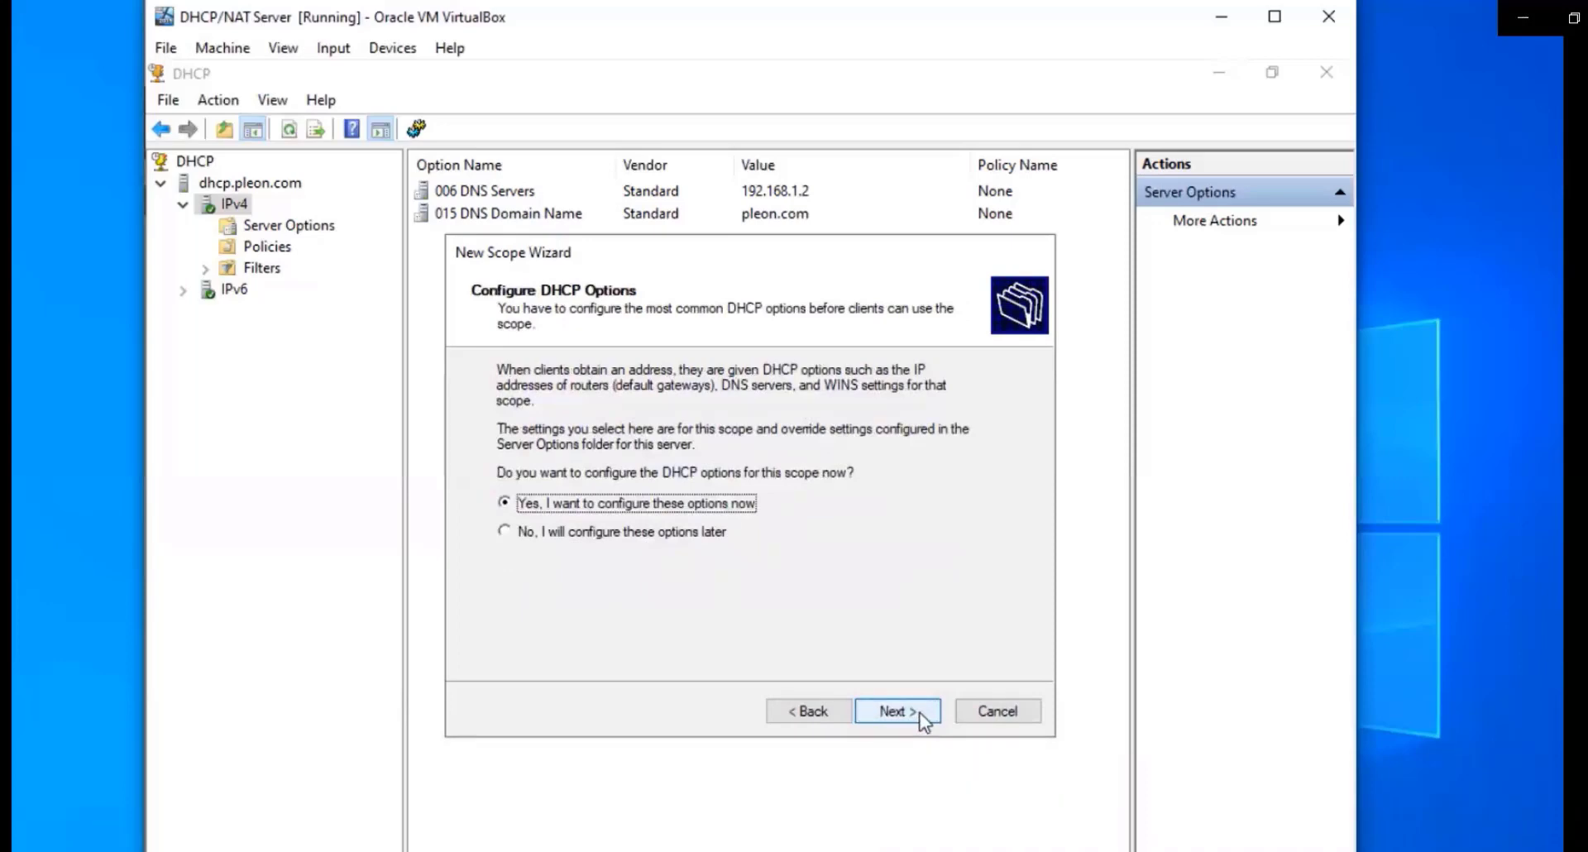
{"action": "left_click", "coordinate": [924, 718]}
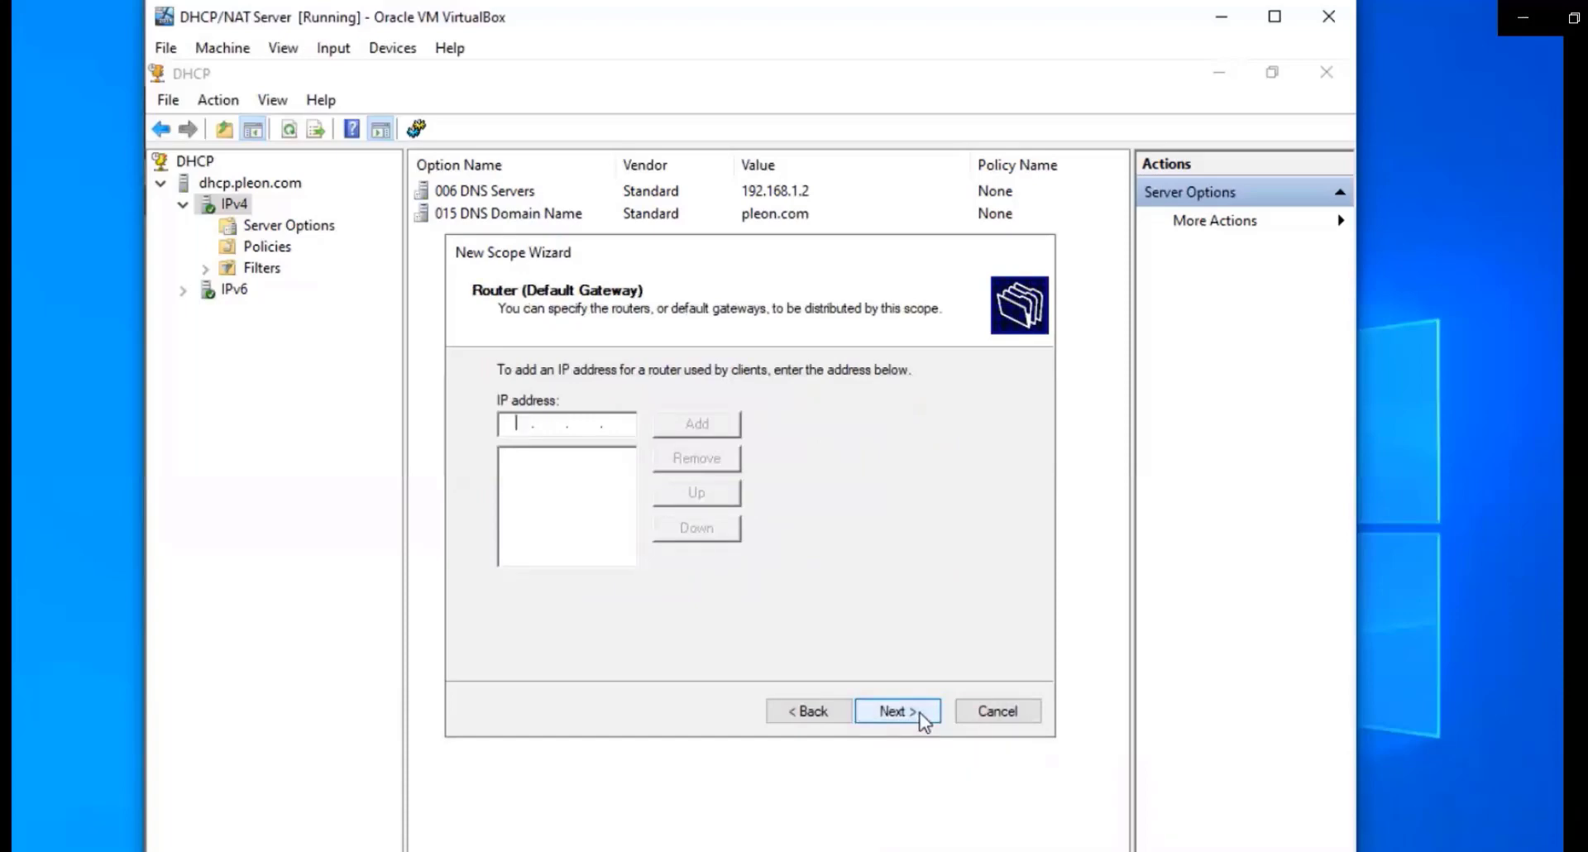
{"action": "type", "text": "192 . 168 . 1 . 1"}
{"action": "left_click", "coordinate": [684, 420]}
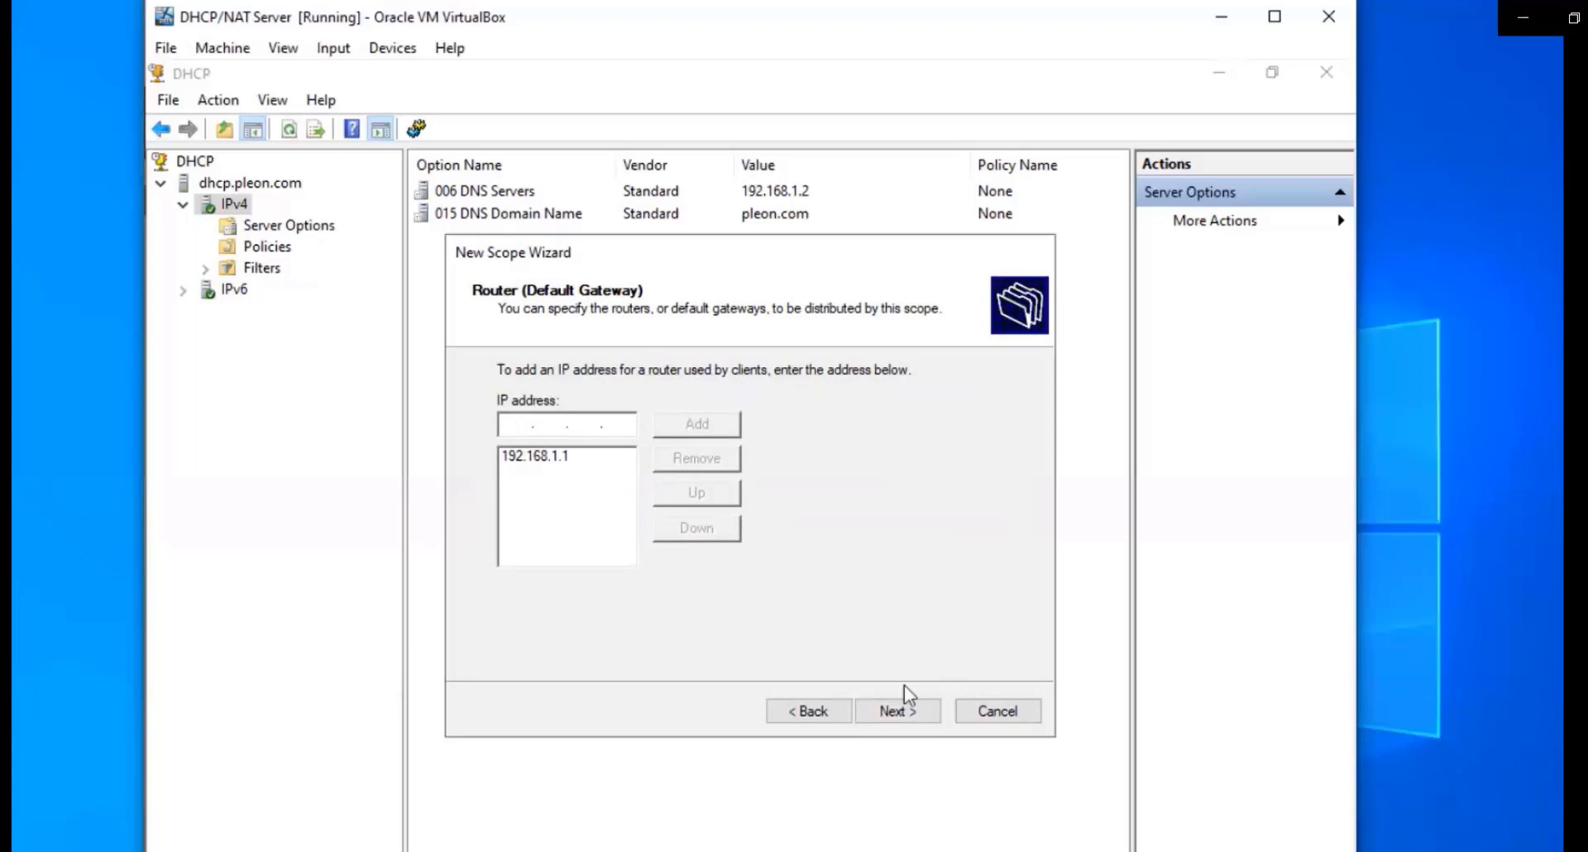
{"action": "left_click", "coordinate": [897, 709]}
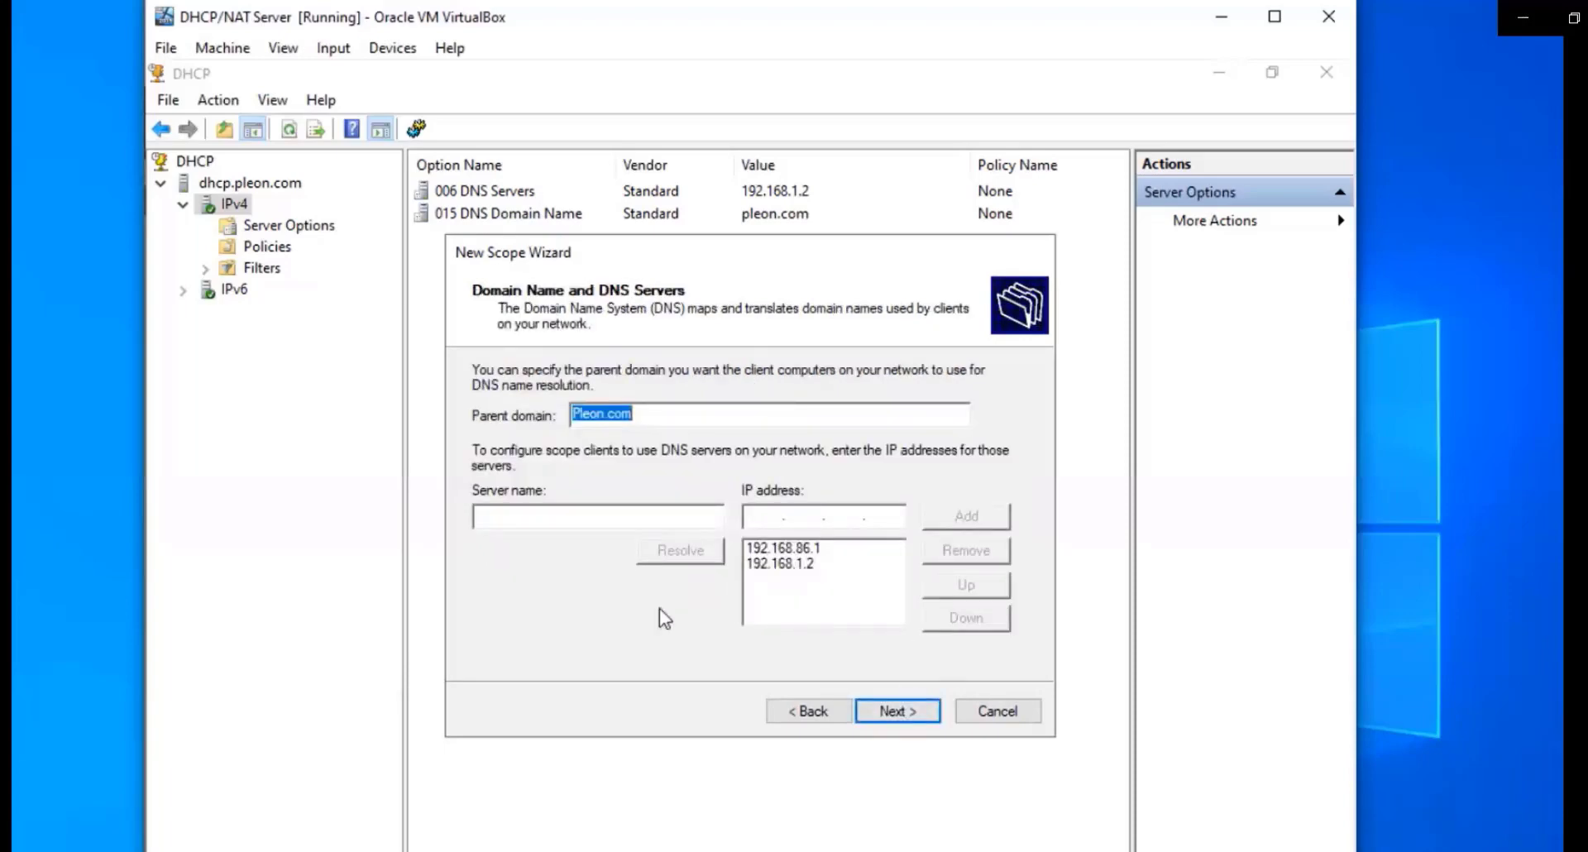
Remove the 192.168.86.1 and 192.168.1.2 entries from the scope's DNS servers
{"action": "left_click", "coordinate": [842, 548]}
{"action": "left_click", "coordinate": [941, 551]}
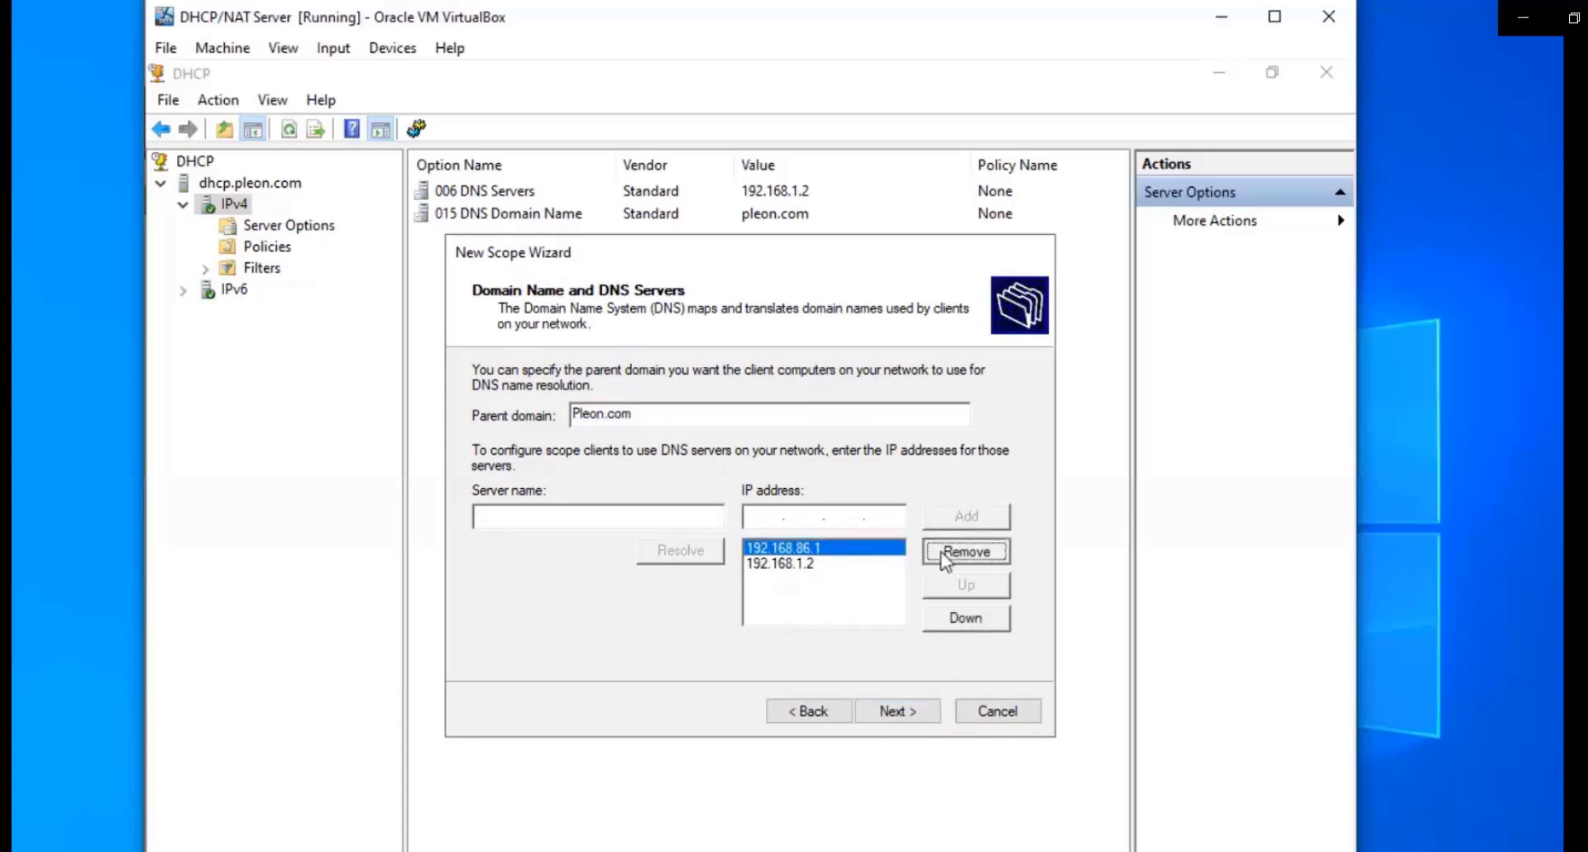
{"action": "left_click", "coordinate": [881, 548]}
{"action": "left_click", "coordinate": [941, 553]}
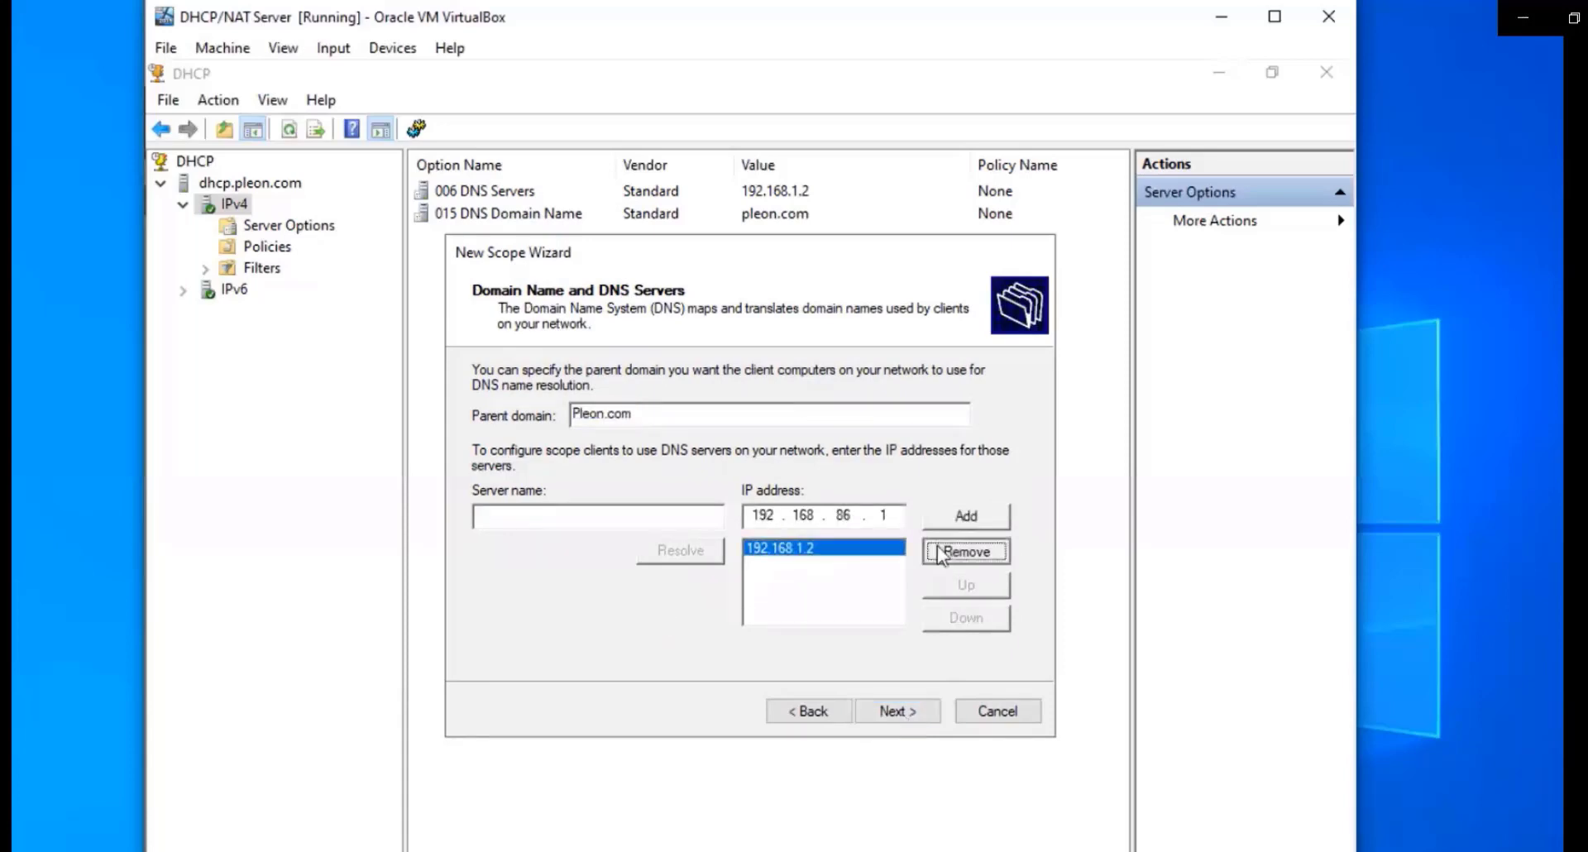
Skip WINS servers, keep the scope activated, and finish the wizard
{"action": "left_click", "coordinate": [910, 711]}
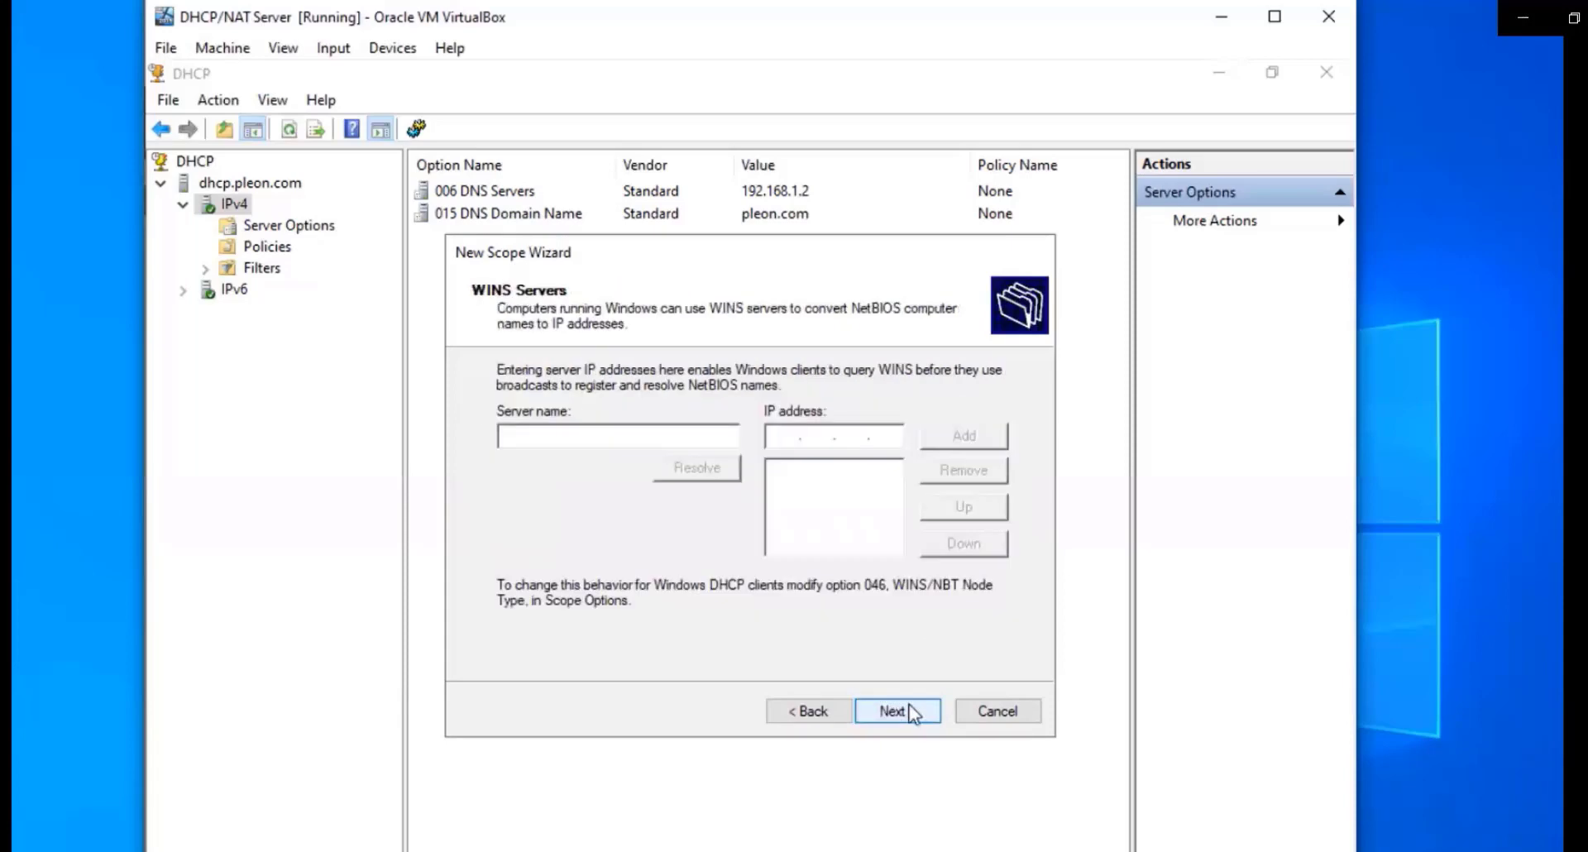
{"action": "left_click", "coordinate": [912, 712]}
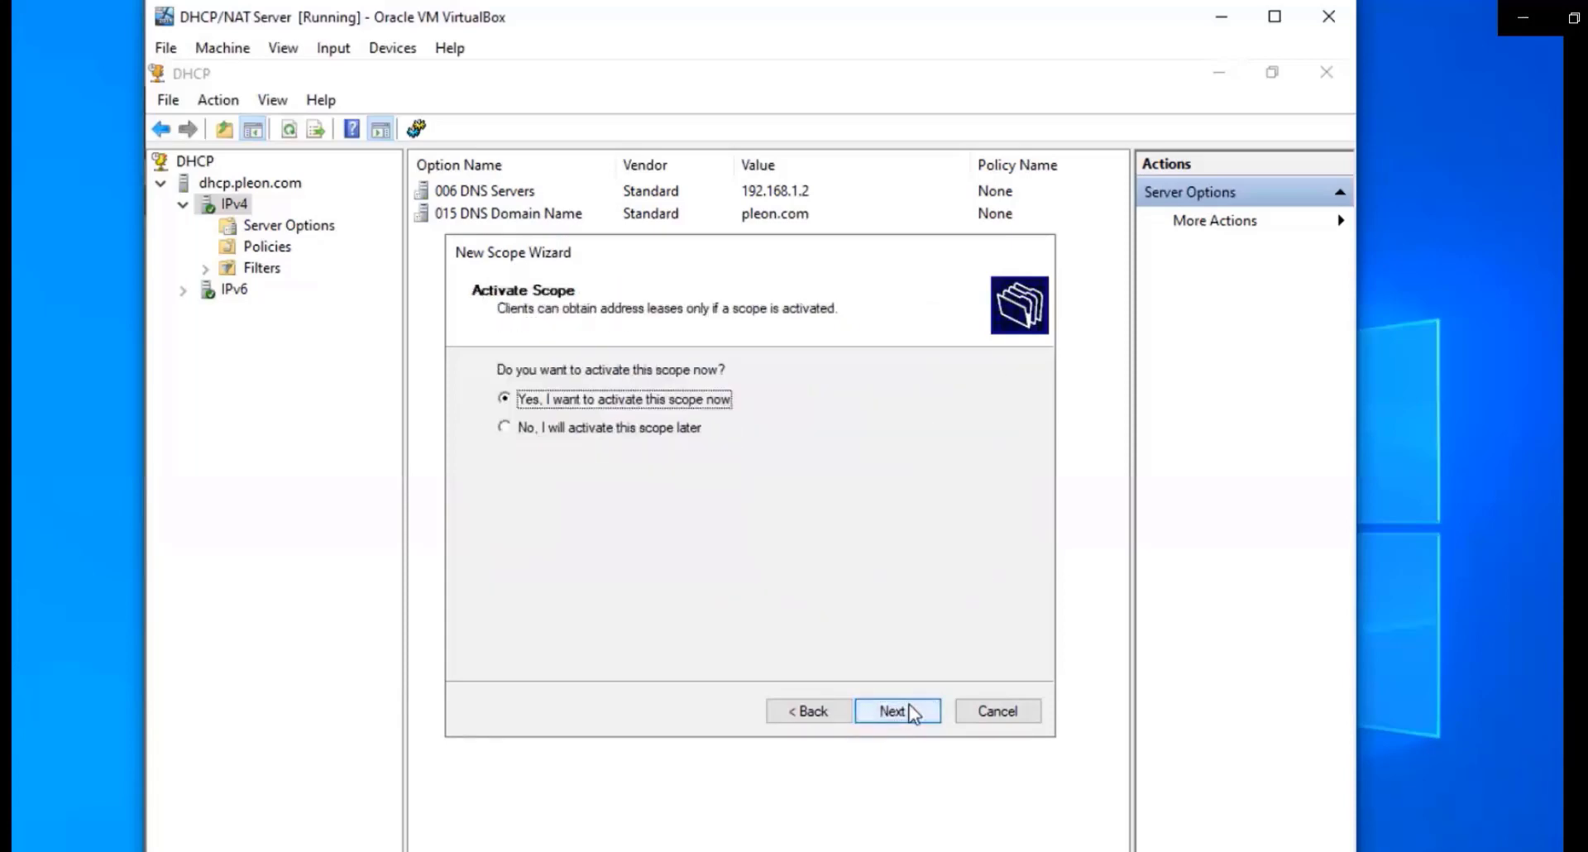
{"action": "left_click", "coordinate": [913, 711]}
{"action": "left_click", "coordinate": [913, 711]}
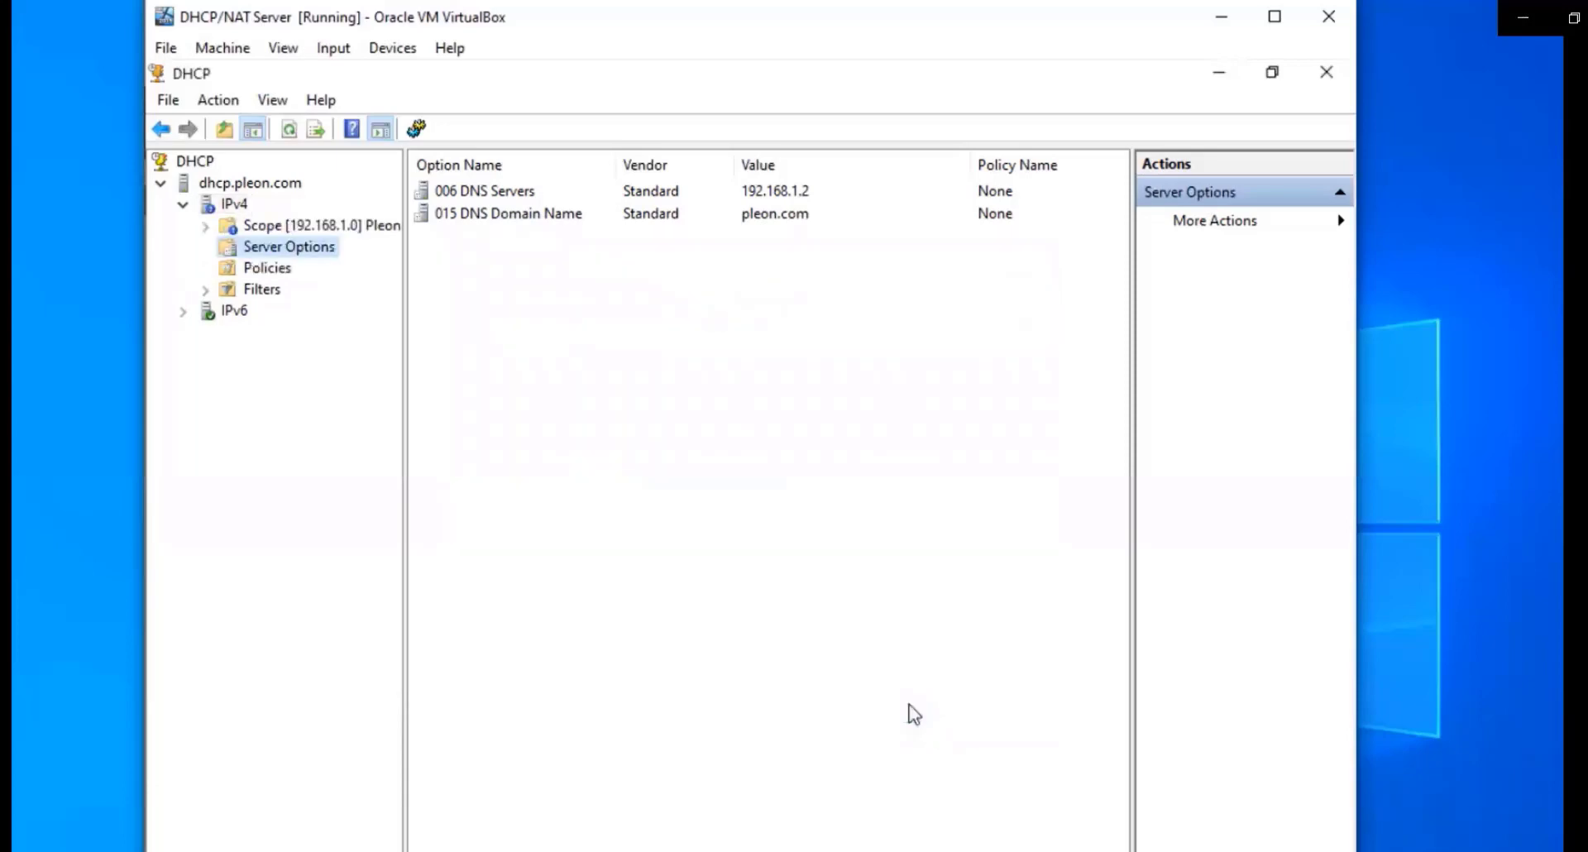
Expand Scope [192.168.1.0] Pleon to show its pool, leases, reservations, options and policies
{"action": "double_click", "coordinate": [277, 226]}
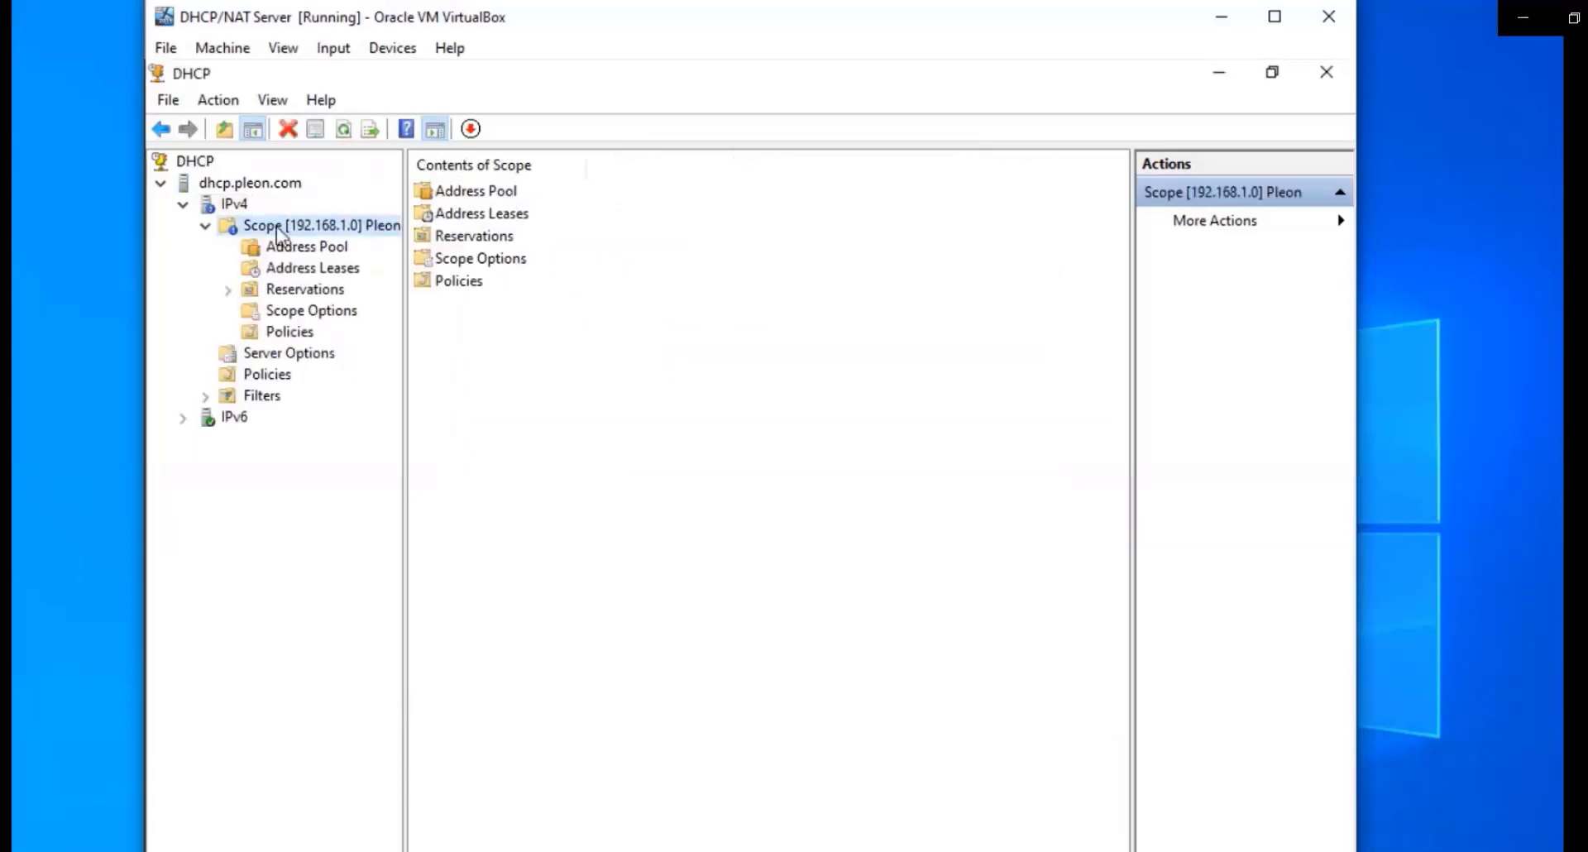